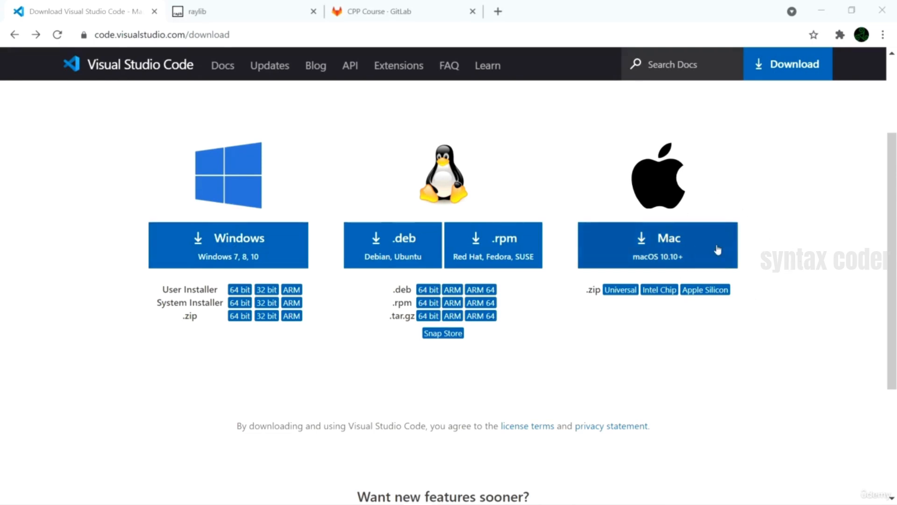
# - Download the Visual Studio Code installer for Windows and show the downloaded file in its folder
pyautogui.click(216, 250)
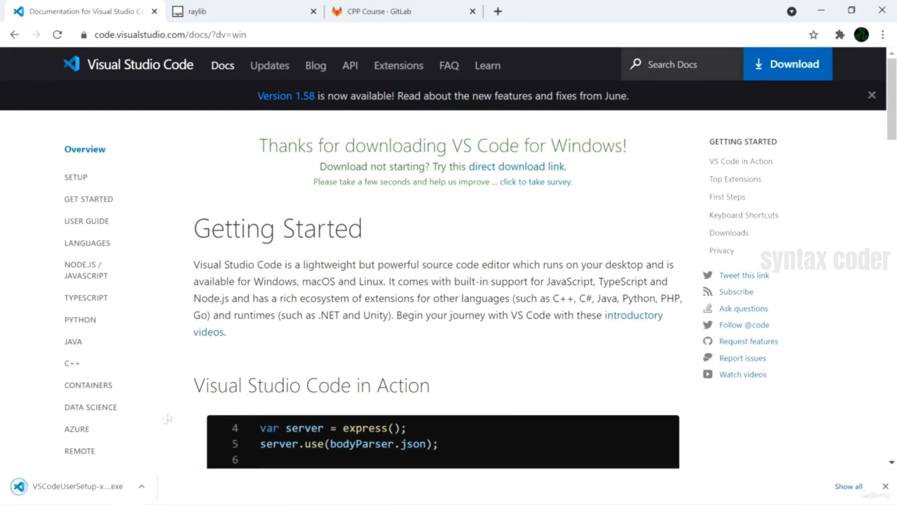
pyautogui.click(142, 486)
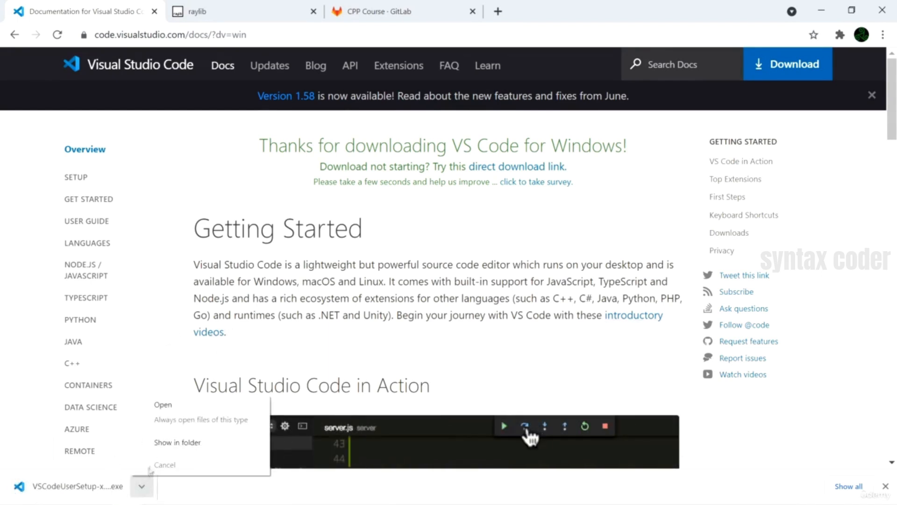
pyautogui.click(182, 442)
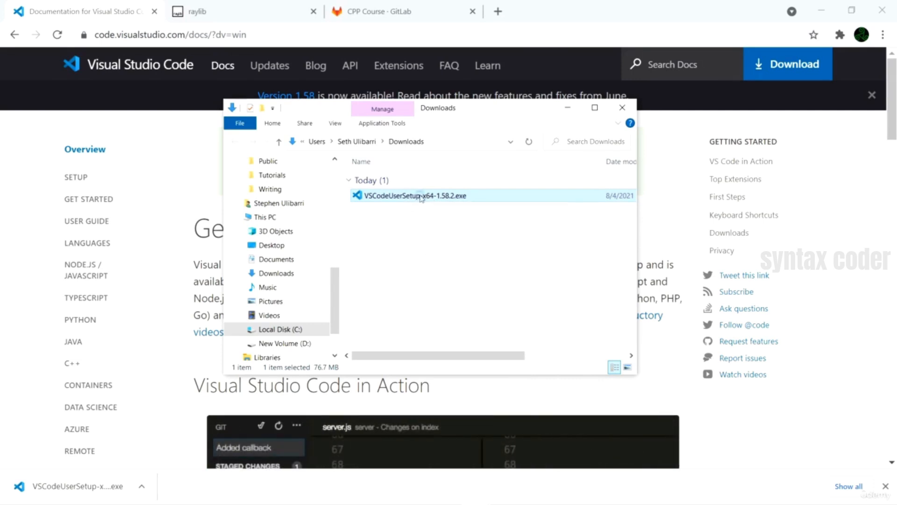
# - Run VSCodeUserSetup-x64-1.58.2.exe from the Downloads folder
pyautogui.rightClick(414, 195)
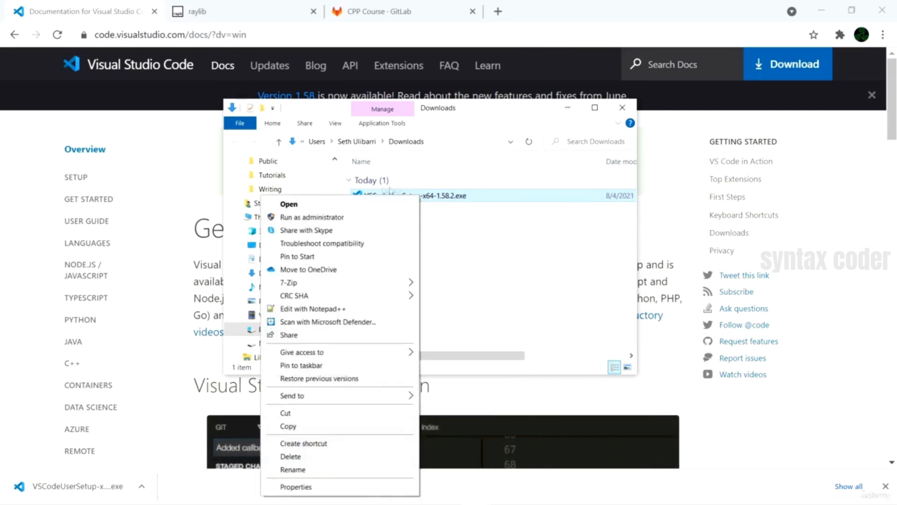
pyautogui.click(306, 207)
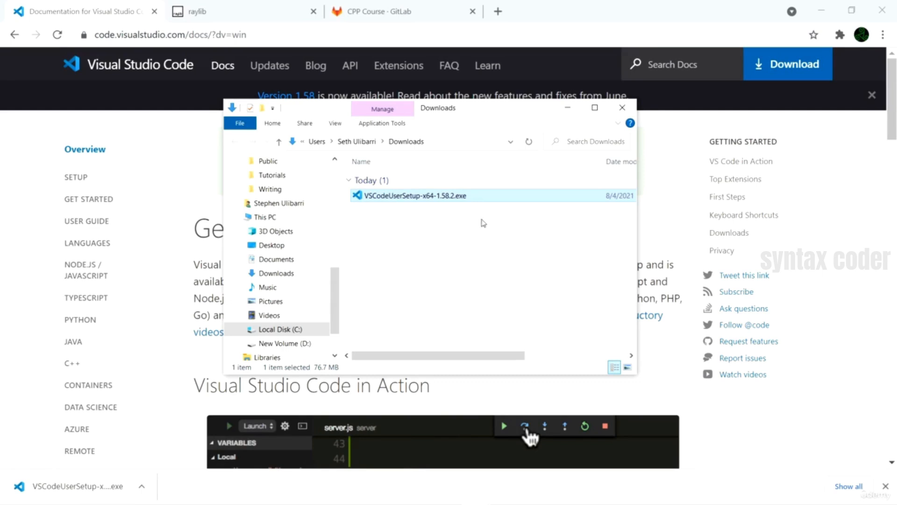
pyautogui.rightClick(416, 196)
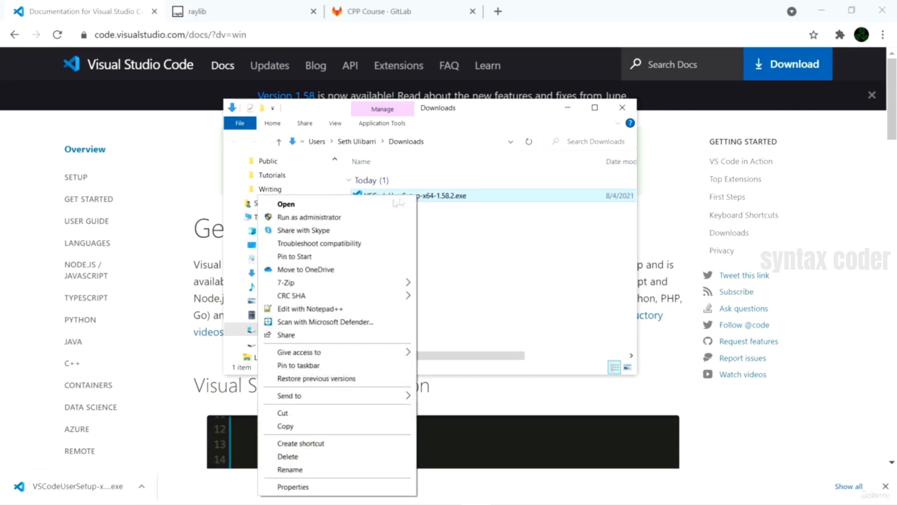
pyautogui.click(308, 207)
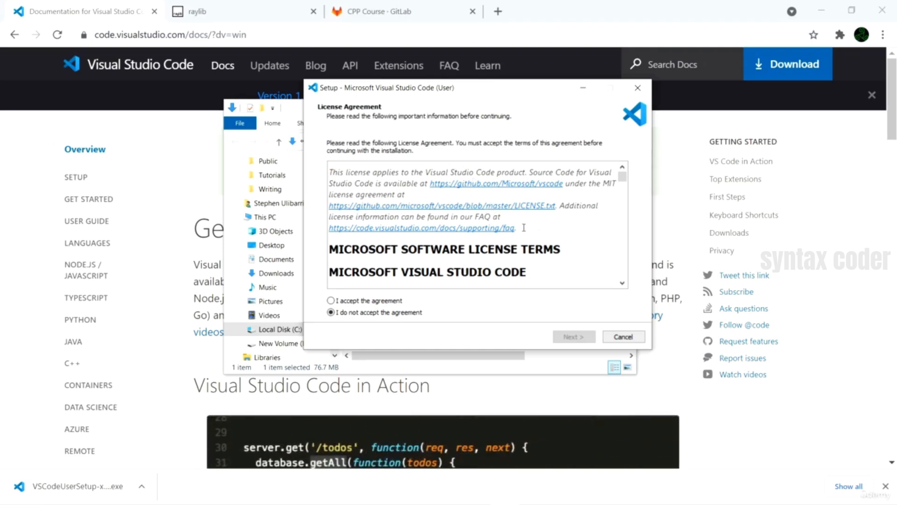
# - Accept the license agreement and proceed with the default destination location and Start Menu folder
pyautogui.click(333, 301)
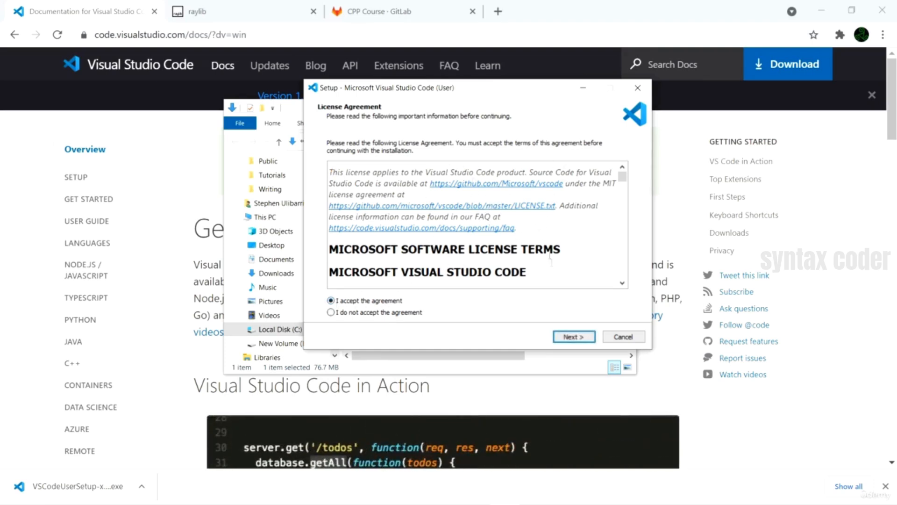
pyautogui.click(574, 336)
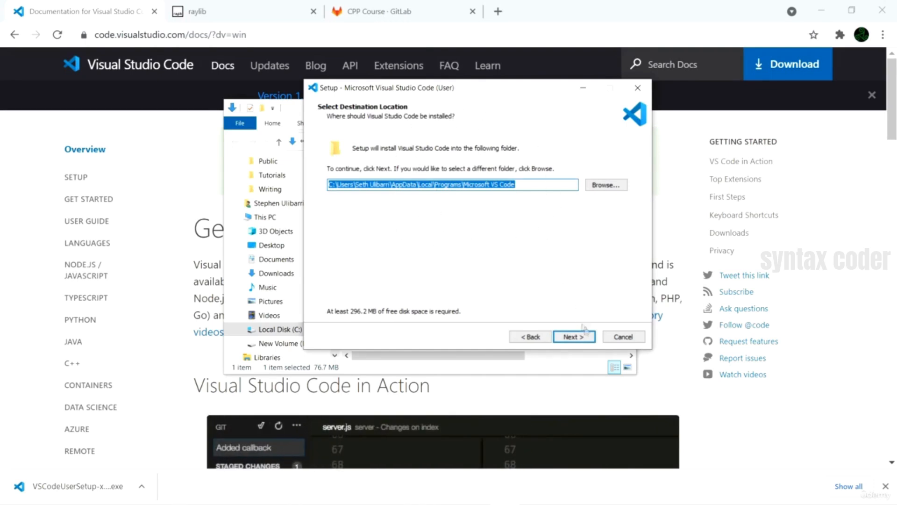
pyautogui.click(580, 333)
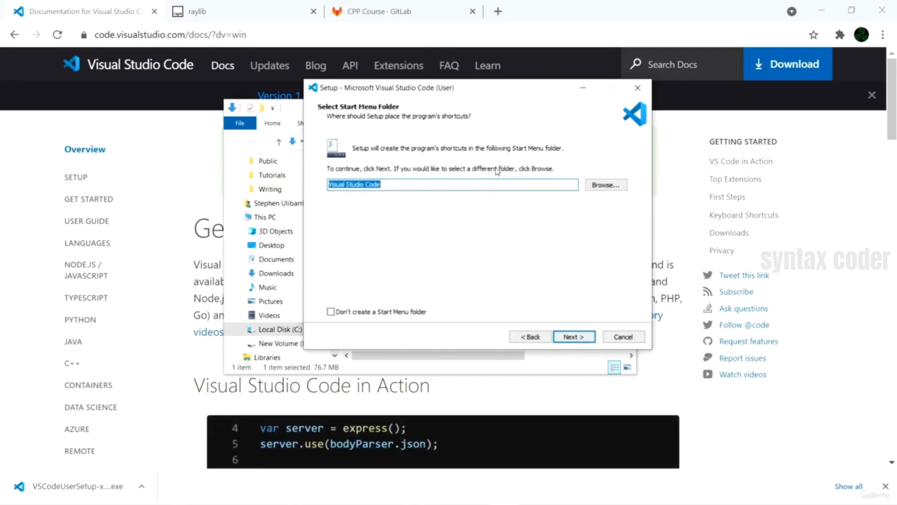
pyautogui.press('Return')
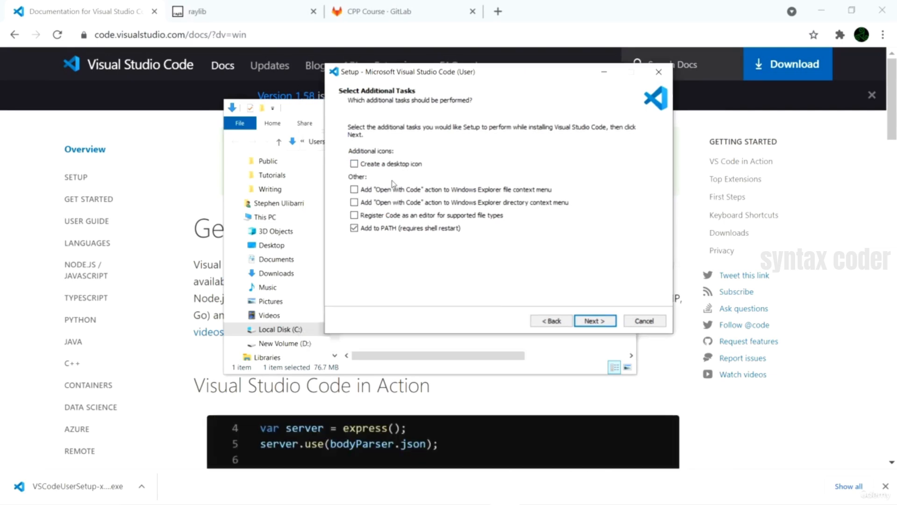
# - Enable both "Open with Code" context menu actions for files and directories, install Visual Studio Code, and finish setup with it launching
pyautogui.click(354, 189)
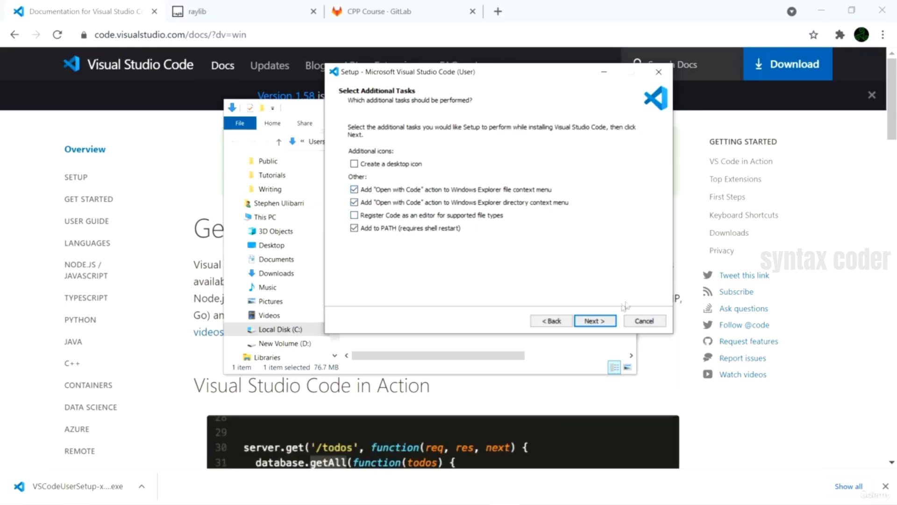
pyautogui.click(594, 321)
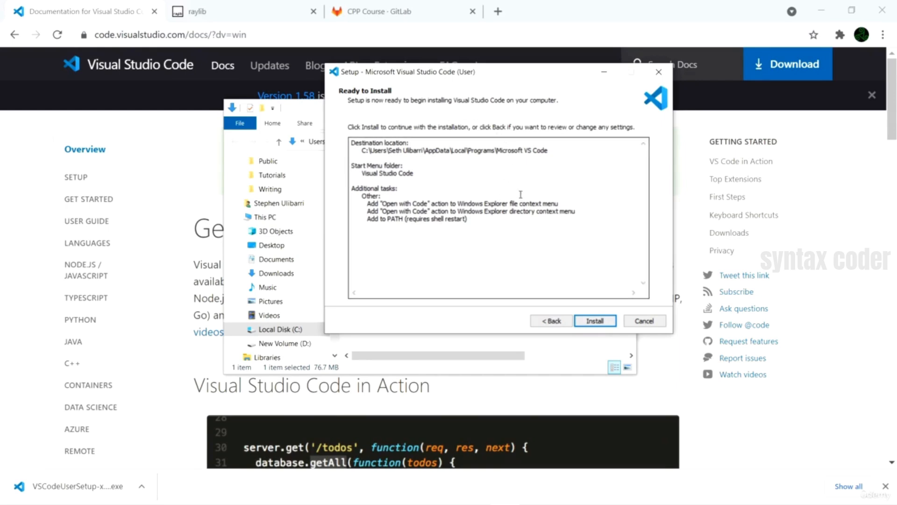
pyautogui.click(595, 321)
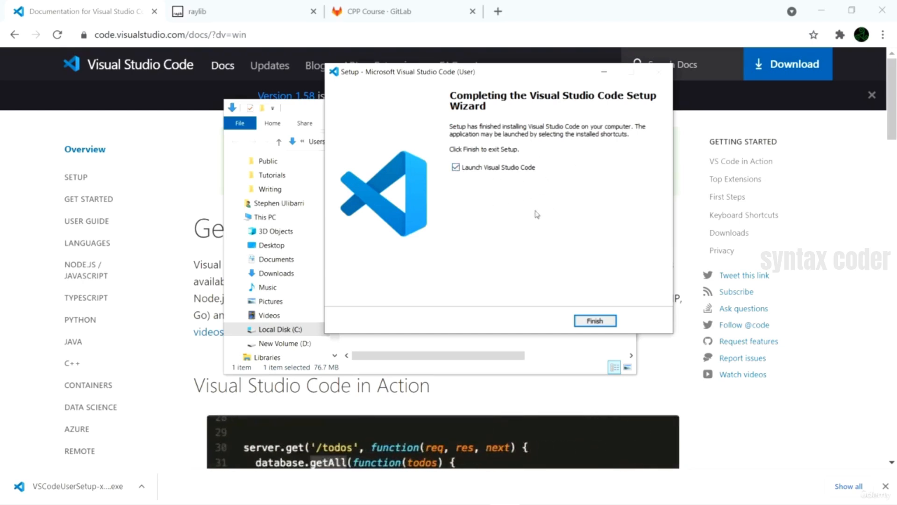
pyautogui.click(600, 321)
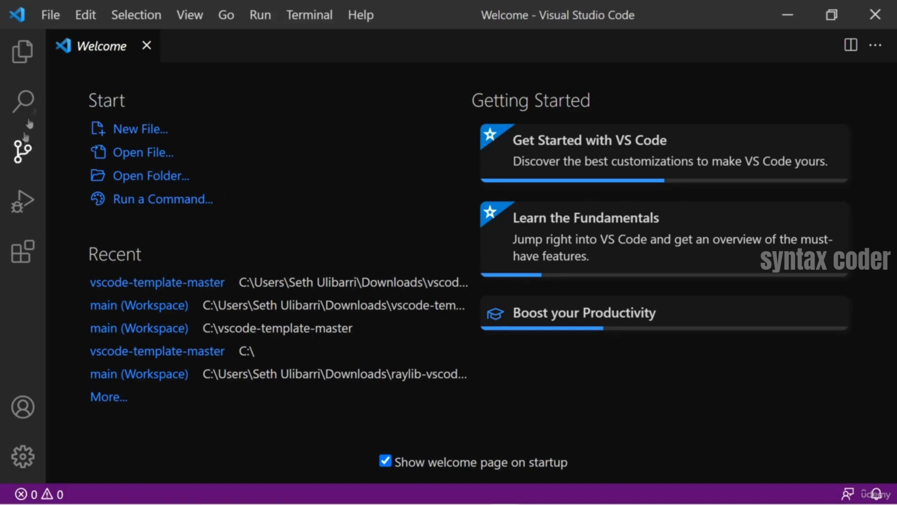
# - Find and install Microsoft's C/C++ extension in Visual Studio Code, leaving the extensions view and its details page closed
pyautogui.click(27, 254)
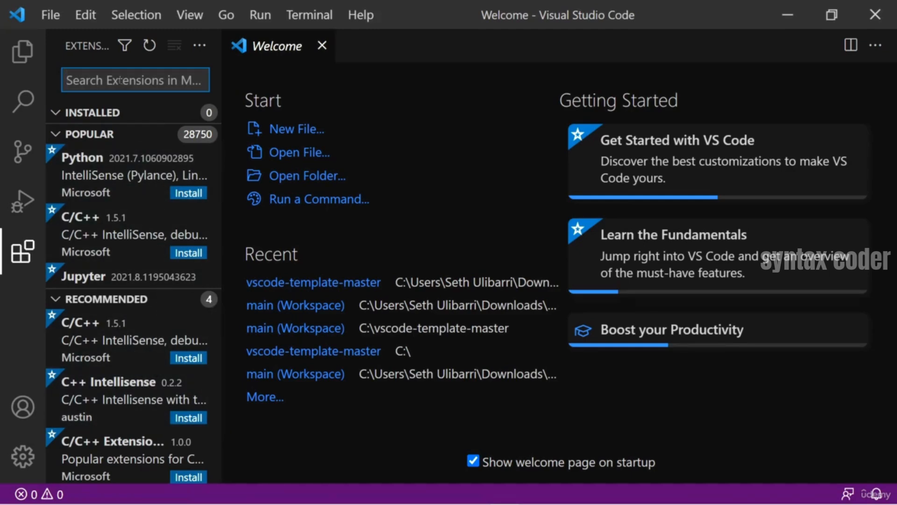
pyautogui.write('C/C++')
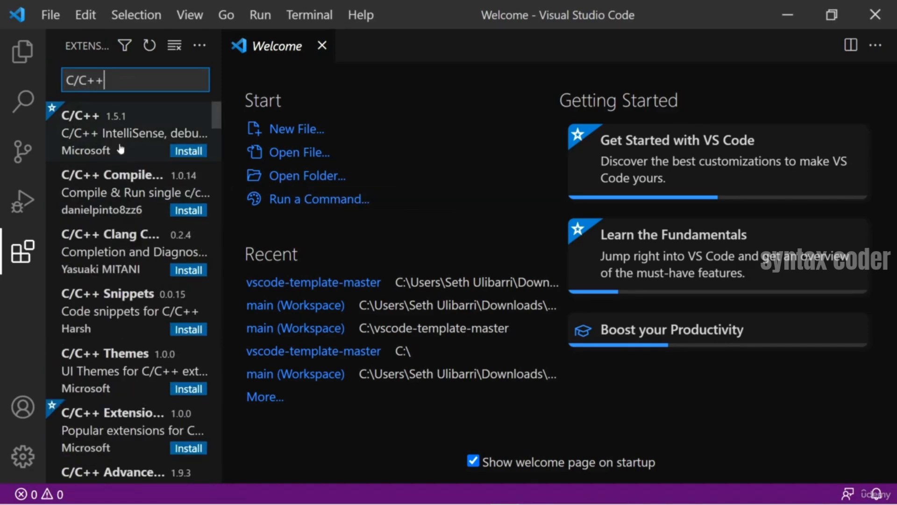
pyautogui.click(56, 115)
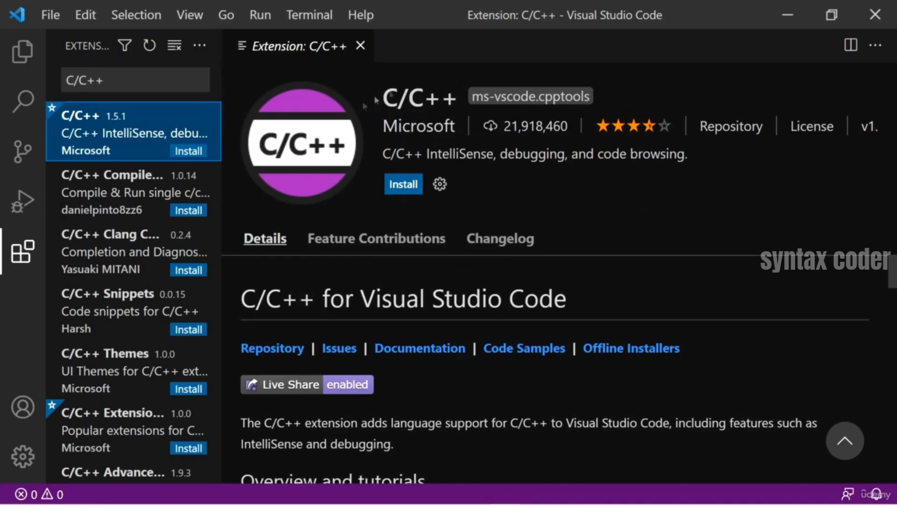
pyautogui.click(405, 185)
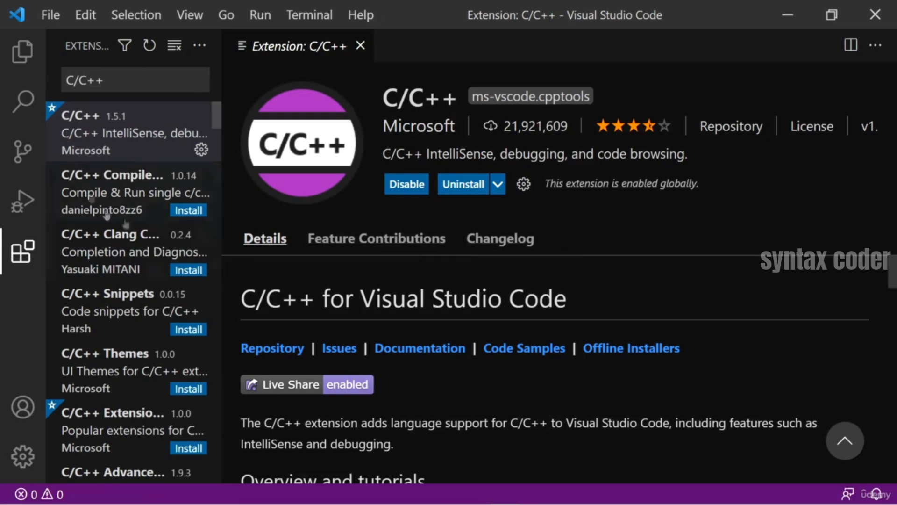
pyautogui.click(22, 252)
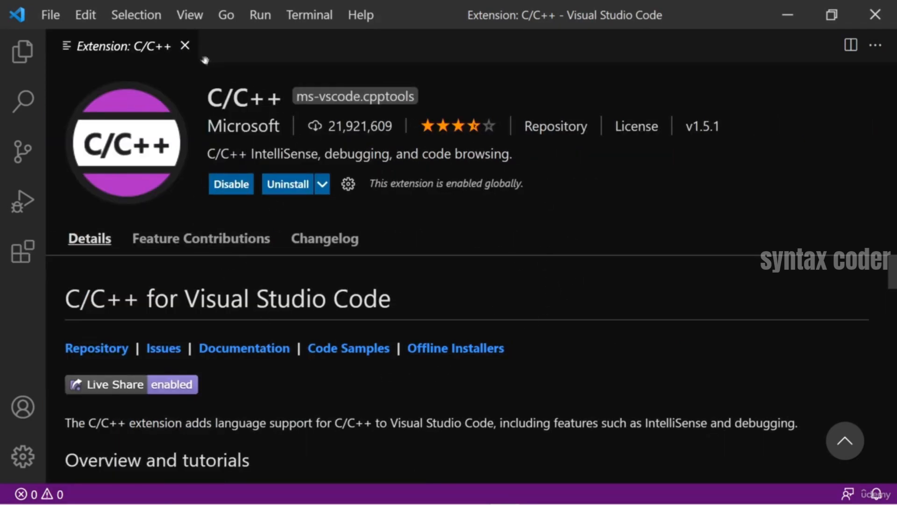
pyautogui.click(185, 46)
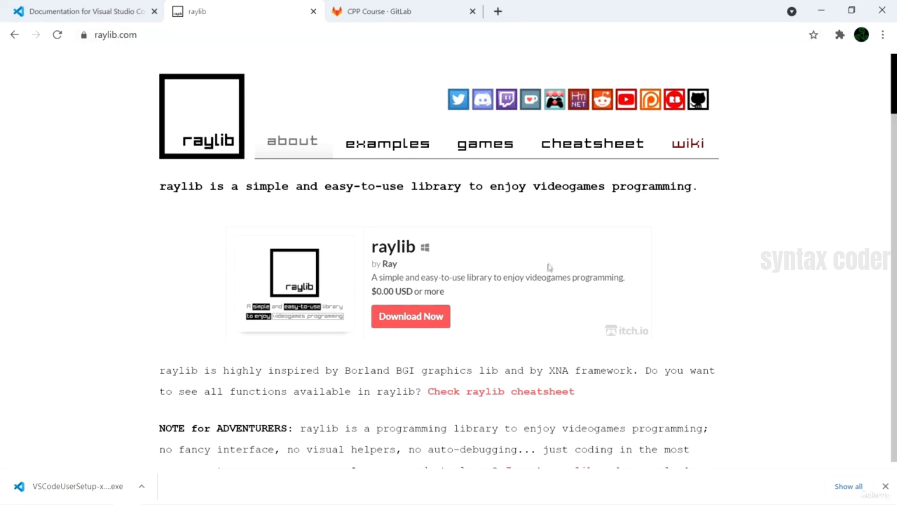
# - From the raylib site in Chrome, download the raylib 3.7 Windows Installer (with MinGW compiler) without paying and show it in its folder
pyautogui.click(408, 319)
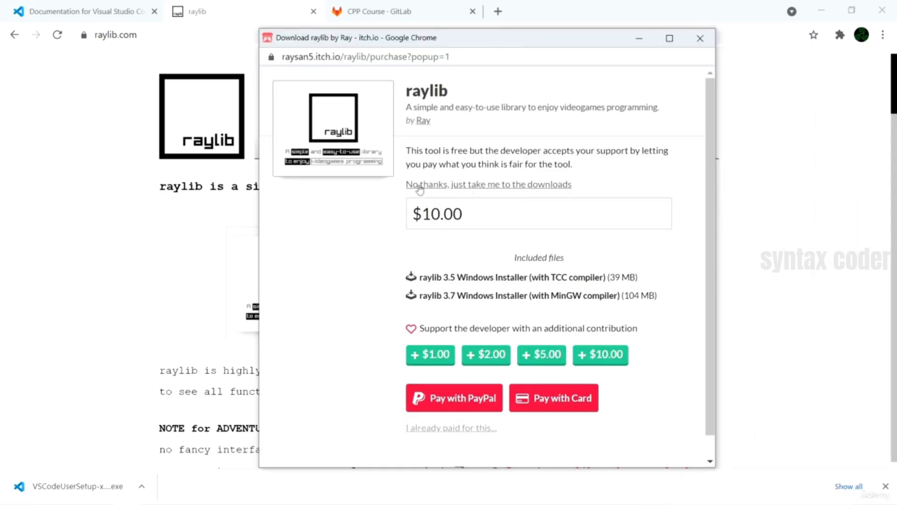
pyautogui.click(504, 186)
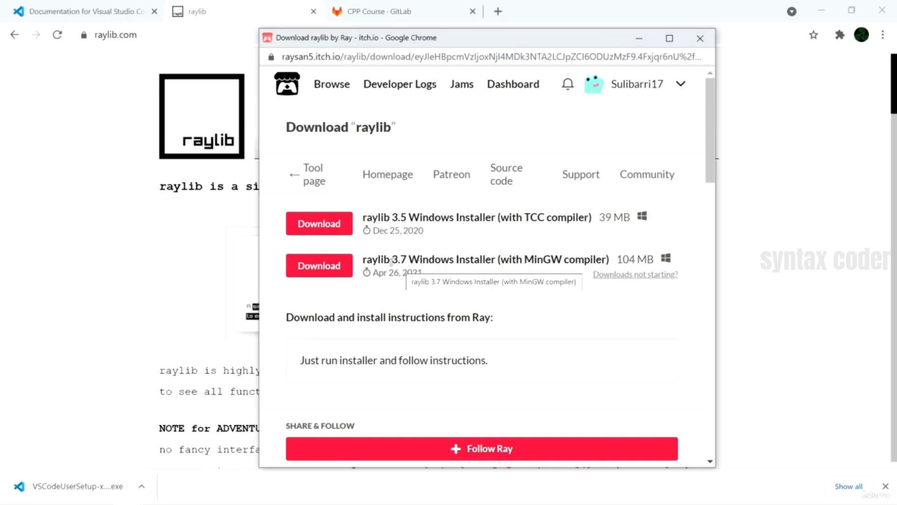
pyautogui.click(322, 267)
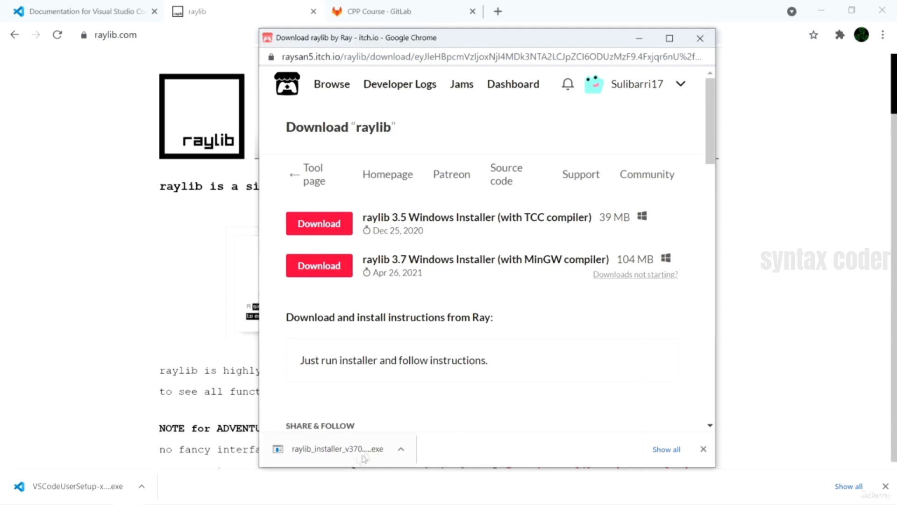
pyautogui.click(403, 451)
pyautogui.click(404, 451)
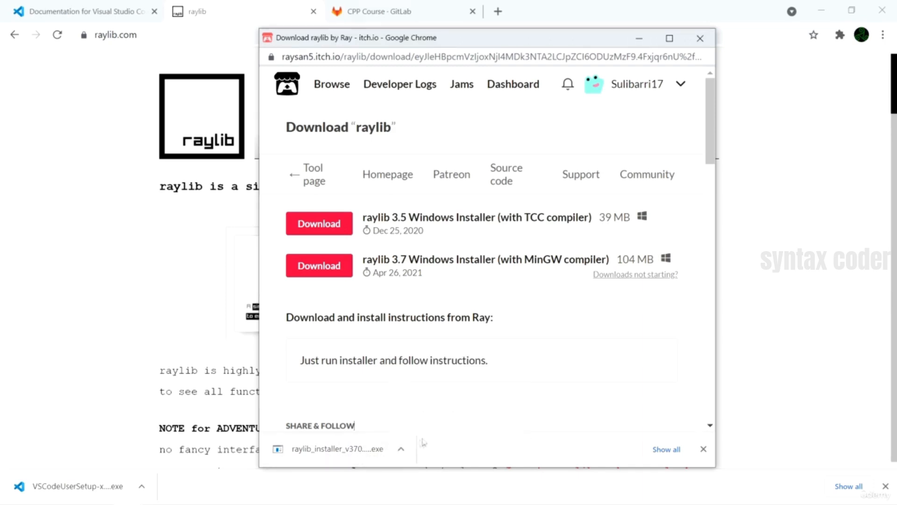
pyautogui.click(403, 450)
pyautogui.click(443, 405)
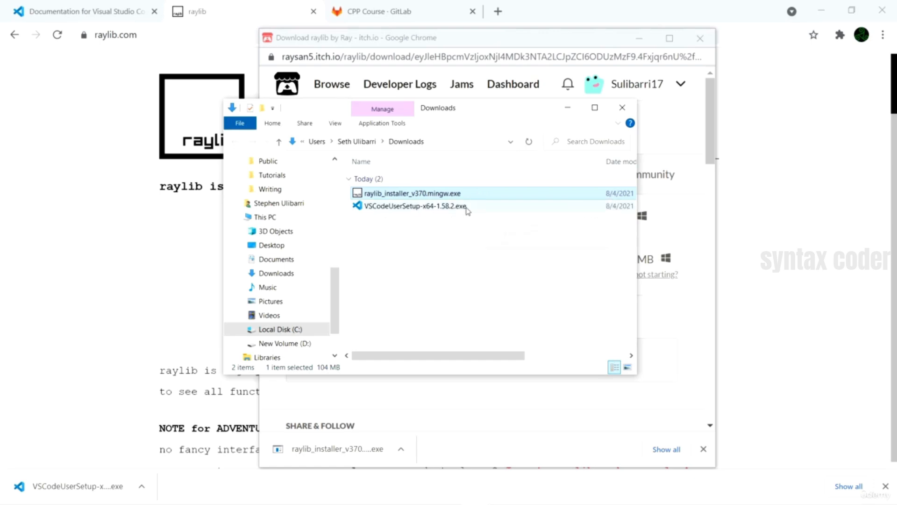
# - Run raylib_installer_v370.mingw.exe and allow it past the SmartScreen block
pyautogui.rightClick(424, 194)
pyautogui.click(327, 201)
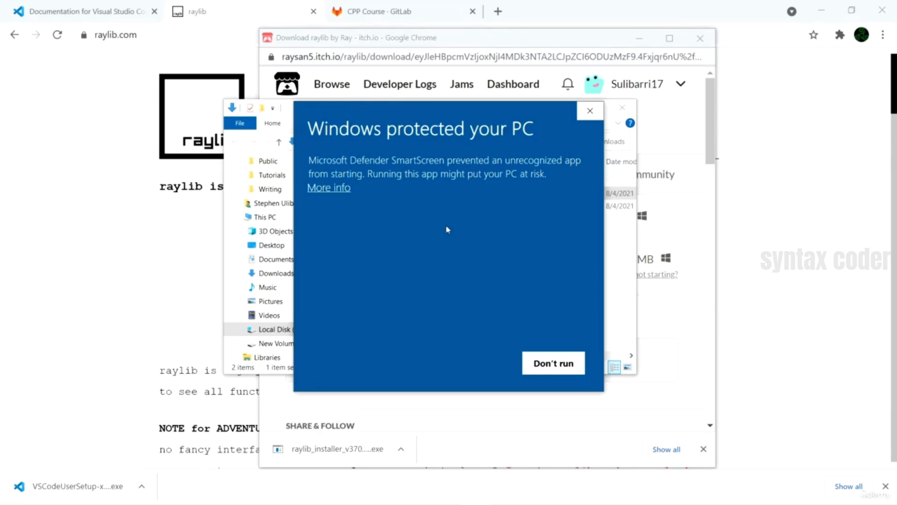
pyautogui.click(327, 188)
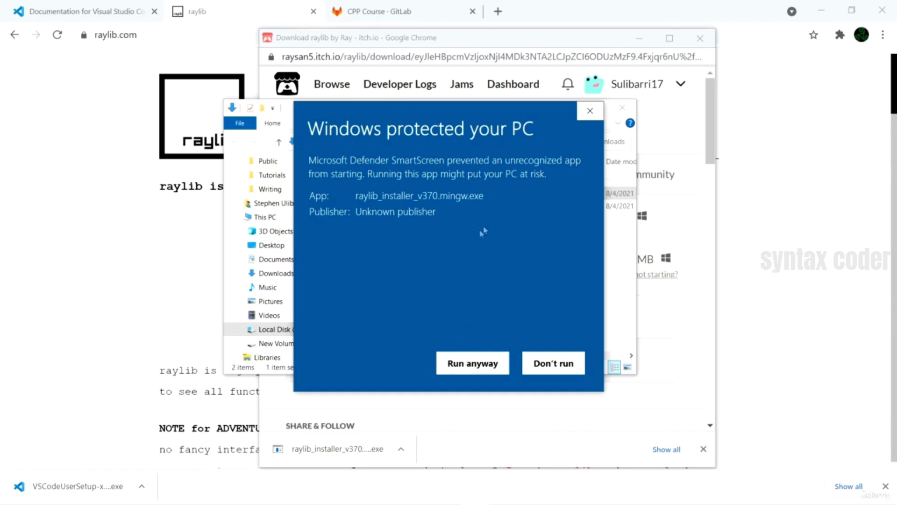
pyautogui.click(472, 364)
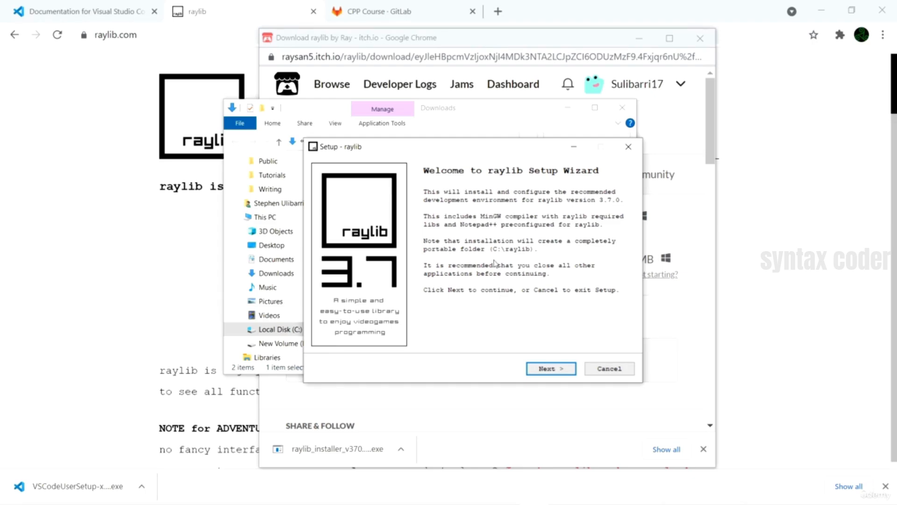
# - Complete the raylib setup wizard using the Full installation option with all components
pyautogui.moveTo(478, 148); pyautogui.dragTo(469, 110)
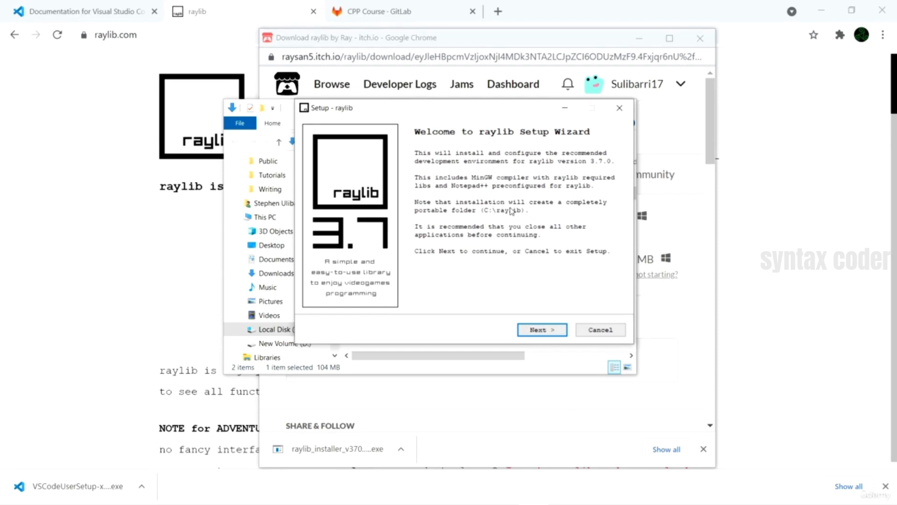
pyautogui.click(542, 329)
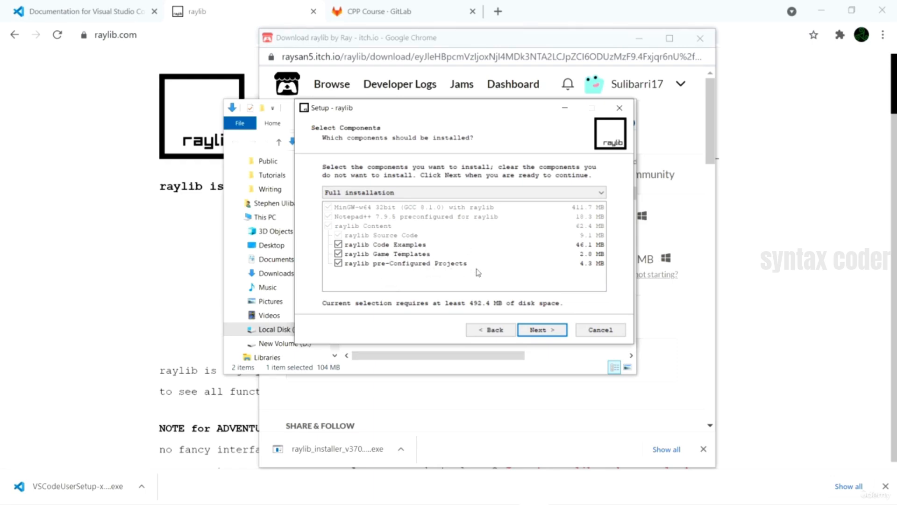
pyautogui.click(546, 332)
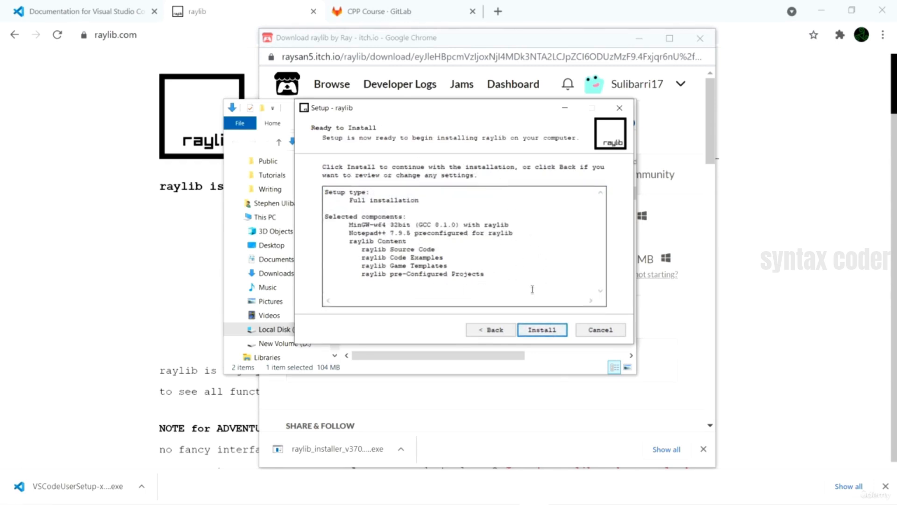
pyautogui.click(545, 331)
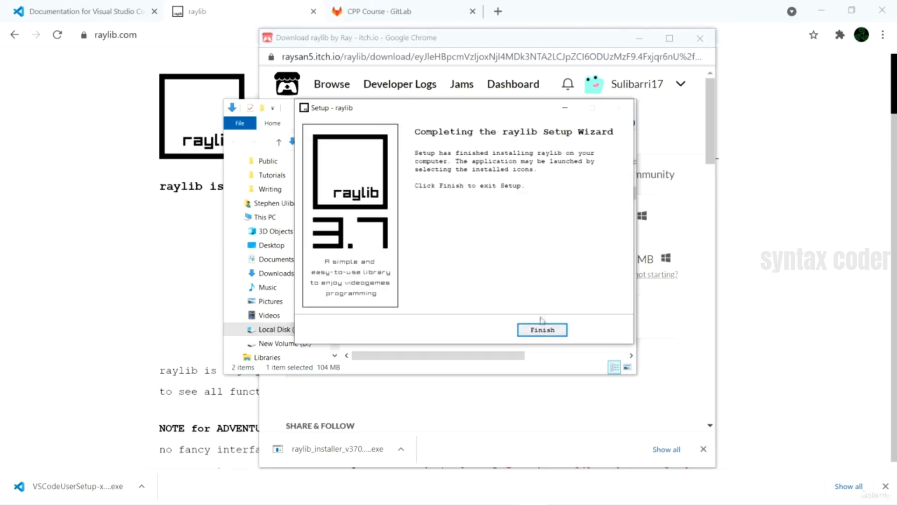
pyautogui.click(542, 328)
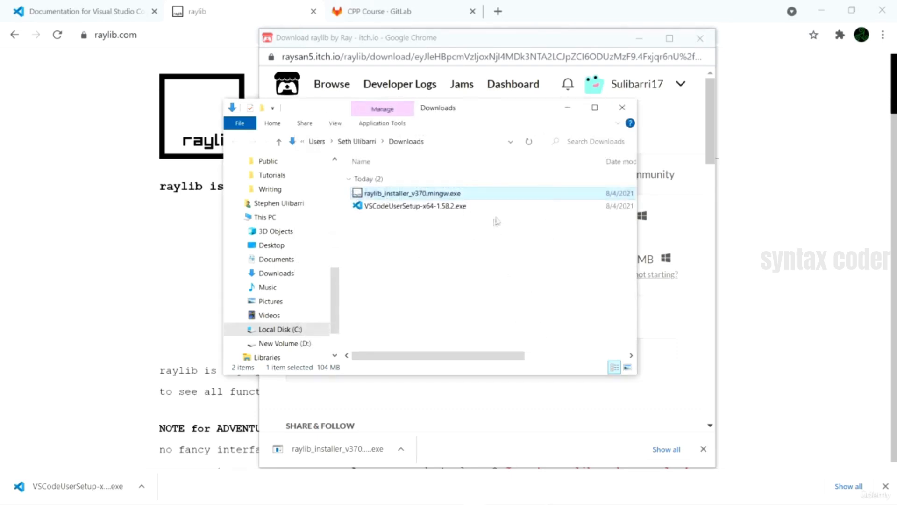
# - Open Local Disk (C:) in File Explorer and locate the installed raylib folder
pyautogui.click(284, 330)
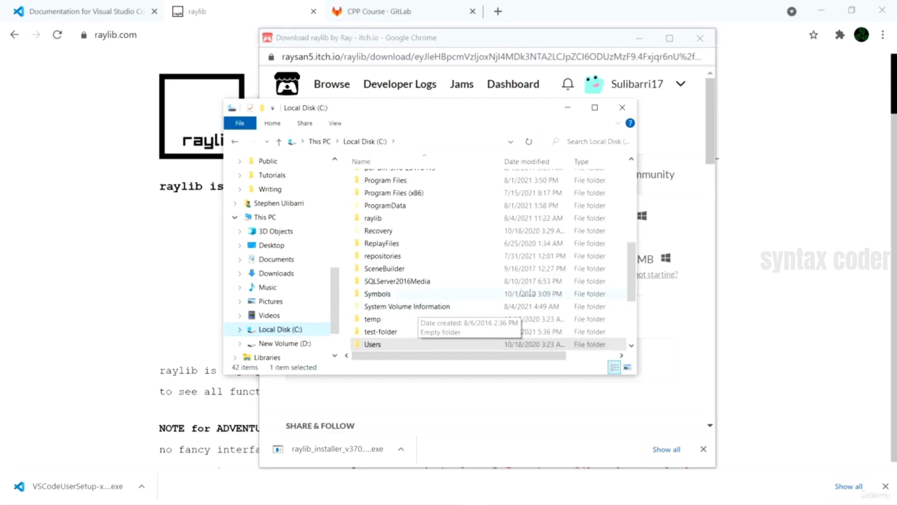
pyautogui.scroll(2, 387, 275)
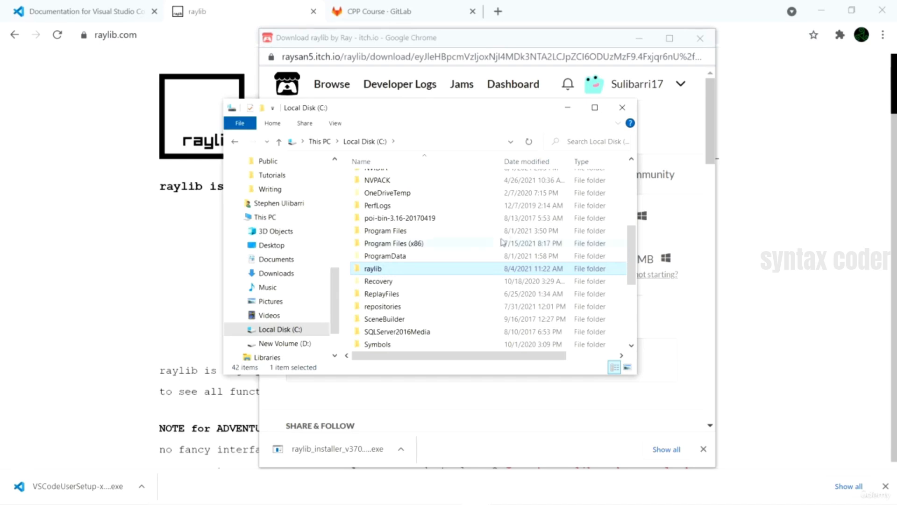
# - Close the File Explorer and itch.io download windows and open the VSCode Template project in the GitLab CPP Course group
pyautogui.click(624, 108)
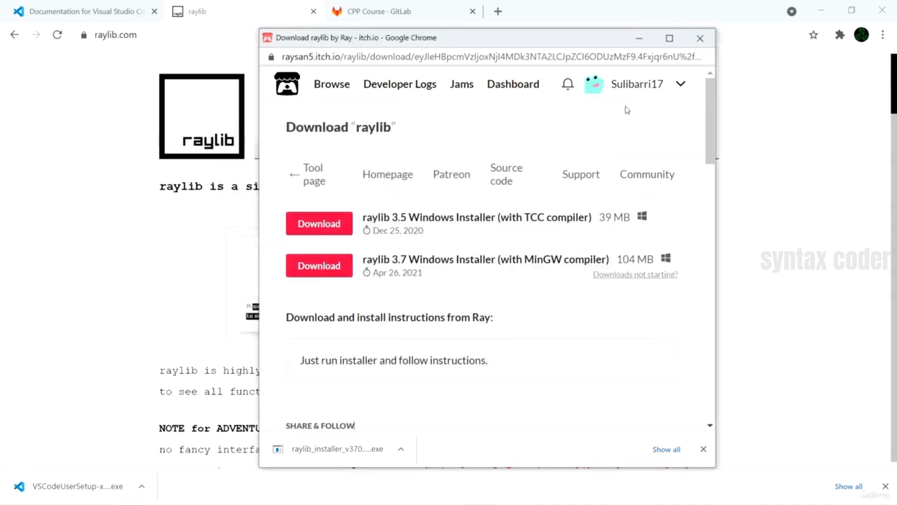
pyautogui.click(701, 37)
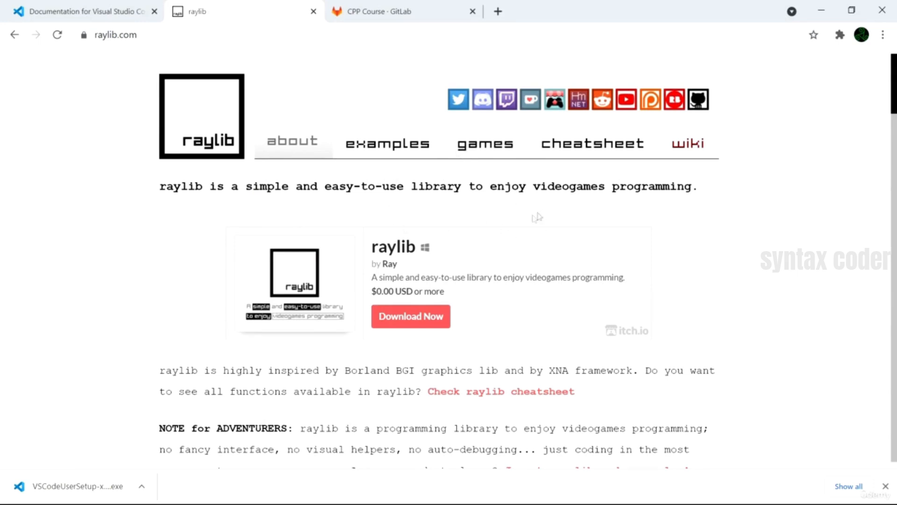
pyautogui.click(401, 12)
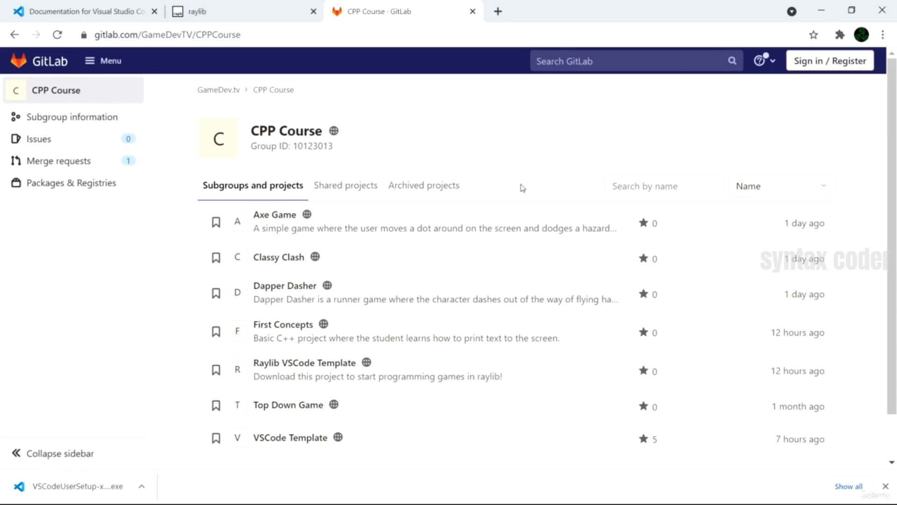
pyautogui.click(297, 442)
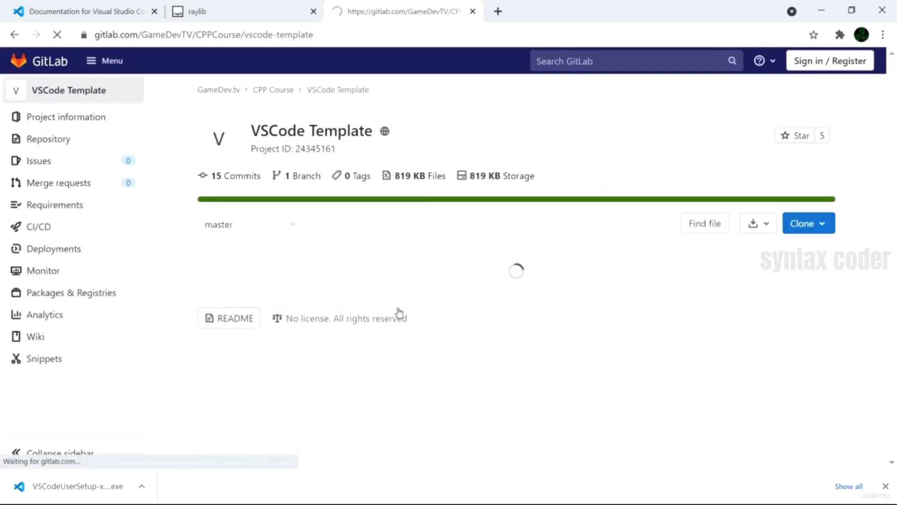
# - Download the VSCode Template source code as a zip and show the downloaded file in its folder
pyautogui.scroll(-2, 434, 297)
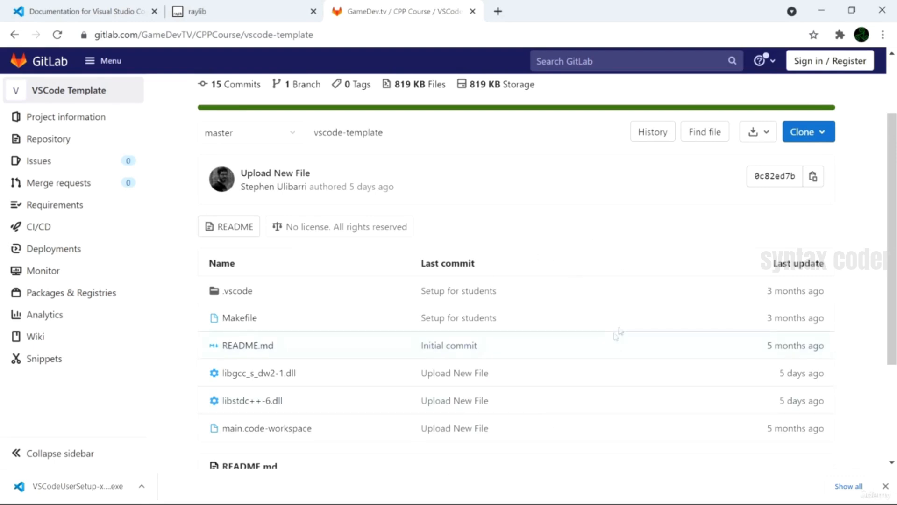
pyautogui.click(767, 135)
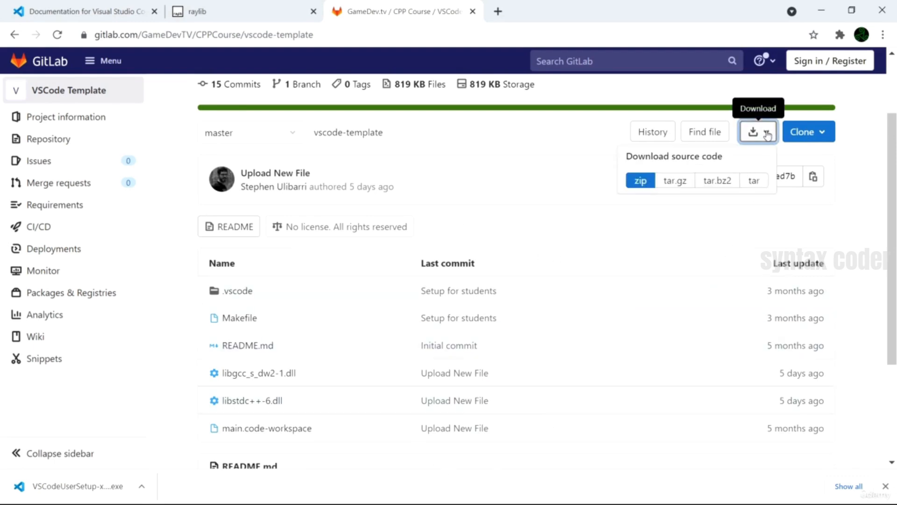
pyautogui.click(639, 183)
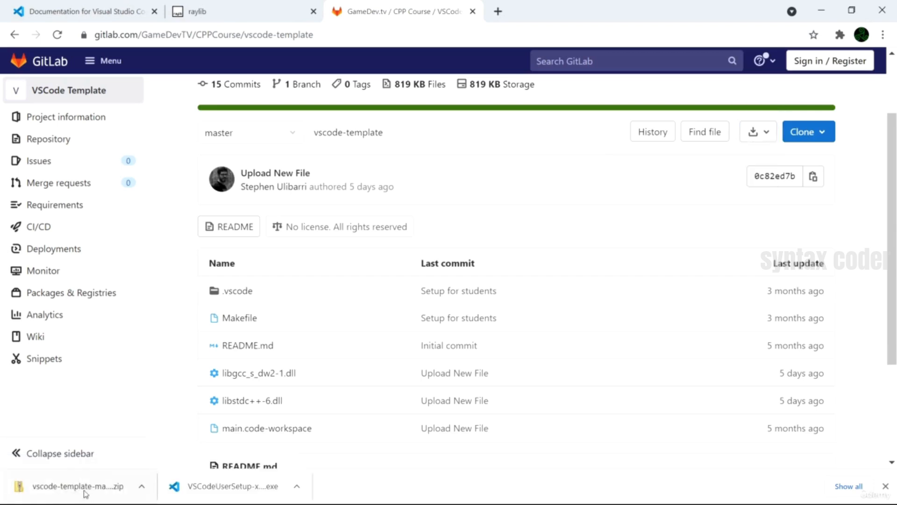
pyautogui.click(142, 486)
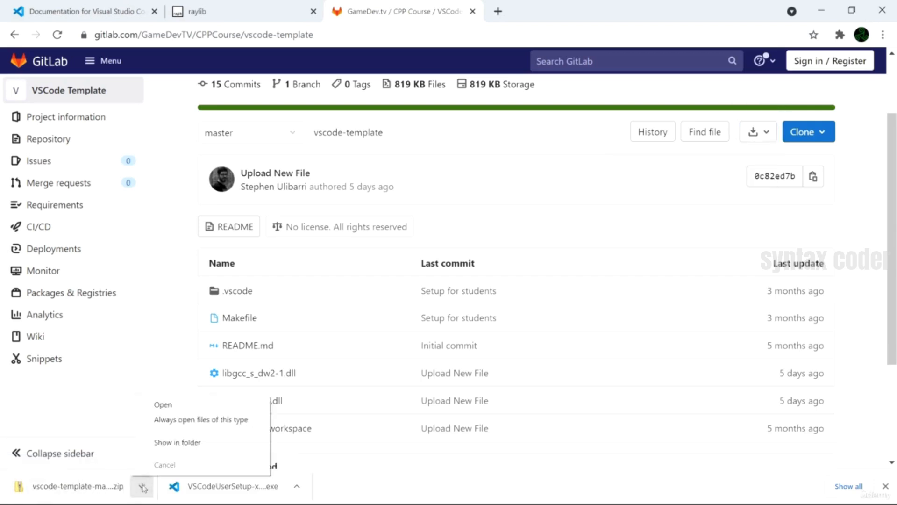
pyautogui.click(175, 440)
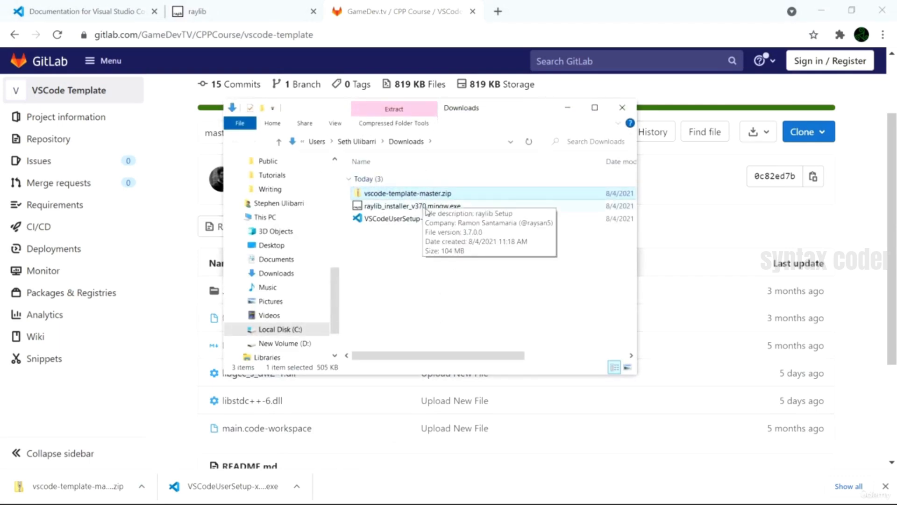
# - Extract vscode-template-master.zip into the proposed vscode-template-master folder in Downloads
pyautogui.rightClick(423, 194)
pyautogui.click(321, 258)
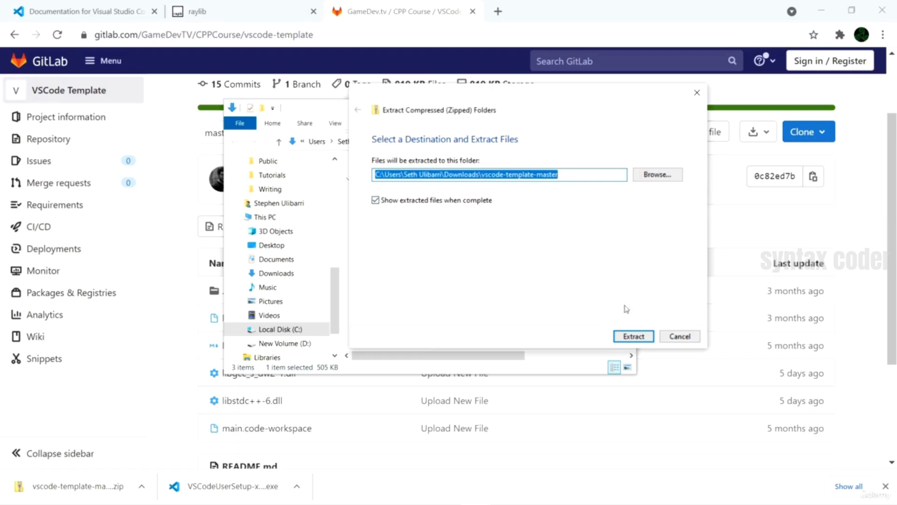
pyautogui.click(633, 336)
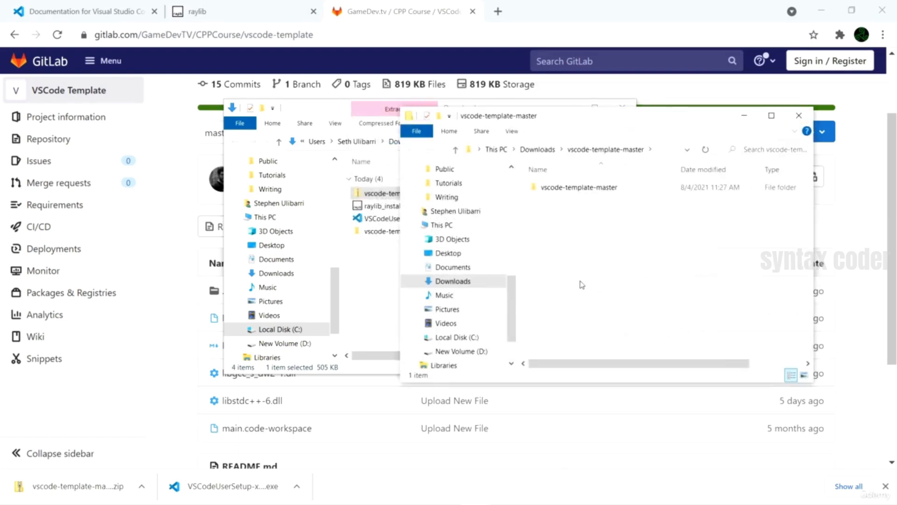
# - Compare the outer vscode-template-master folder in Downloads with the one nested inside it, and close the extra extraction window
pyautogui.moveTo(621, 124); pyautogui.dragTo(655, 116)
pyautogui.moveTo(335, 112); pyautogui.dragTo(214, 106)
pyautogui.click(279, 226)
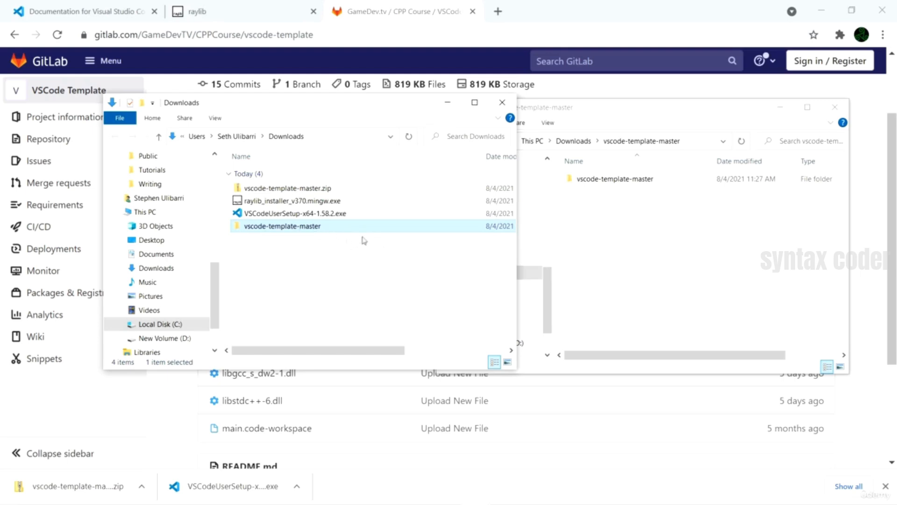
pyautogui.click(642, 200)
pyautogui.click(631, 181)
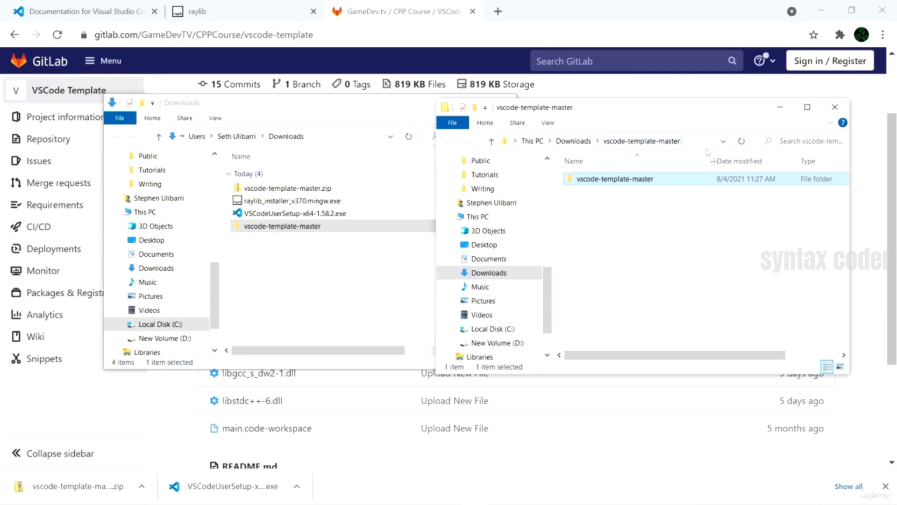
pyautogui.click(836, 107)
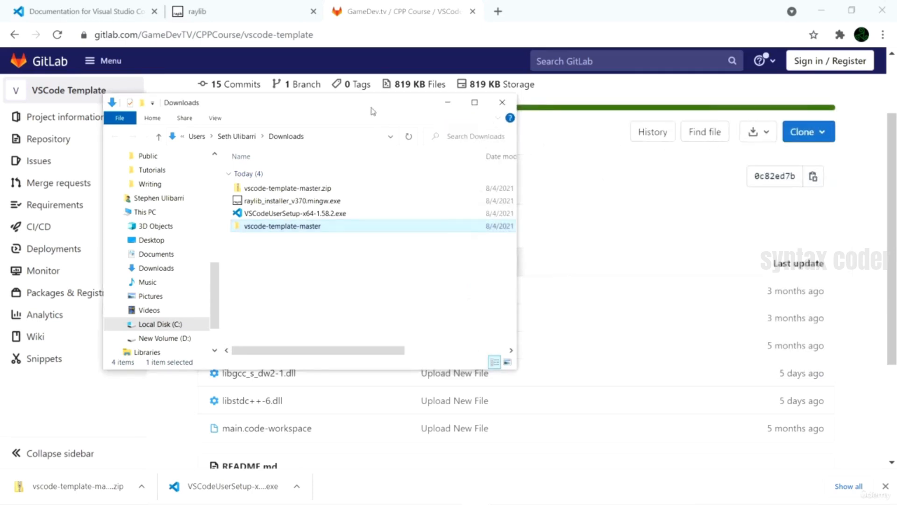
# - Examine the contents of the nested vscode-template-master folder in Downloads and return to its parent folder
pyautogui.moveTo(372, 111); pyautogui.dragTo(490, 108)
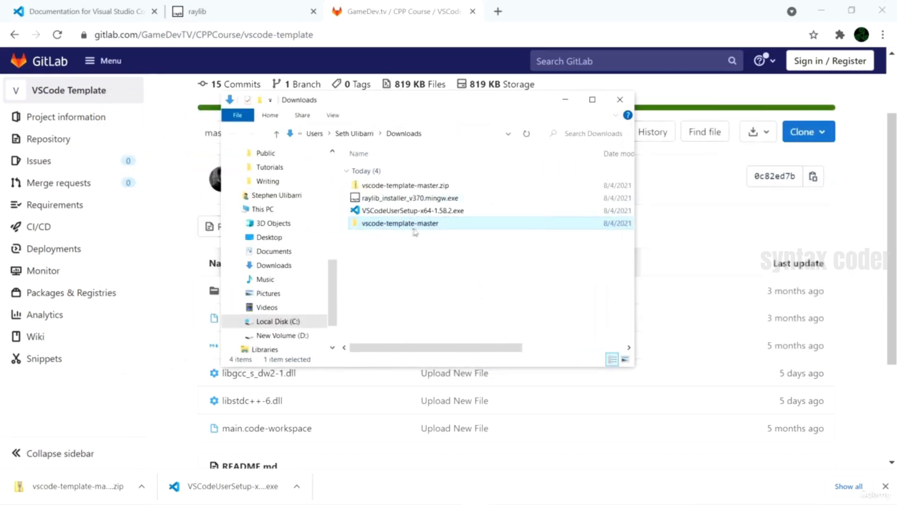
pyautogui.doubleClick(416, 224)
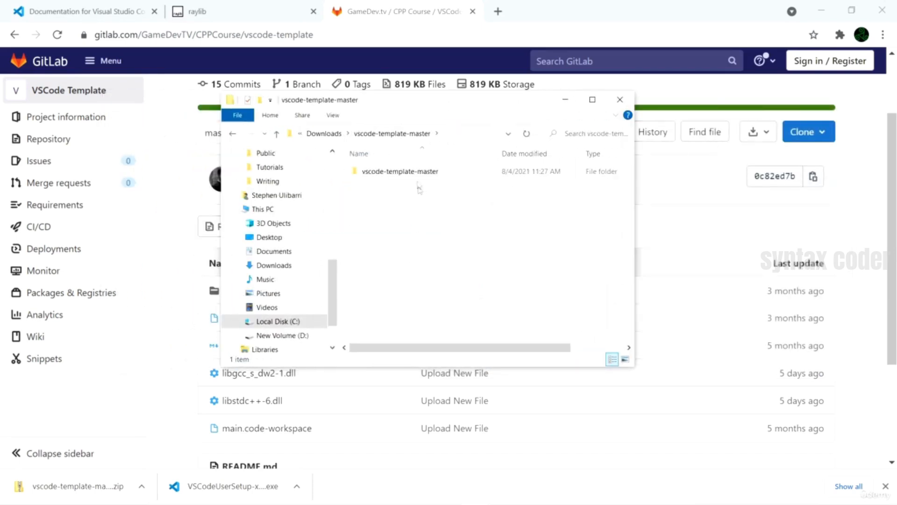
pyautogui.moveTo(456, 103); pyautogui.dragTo(526, 96)
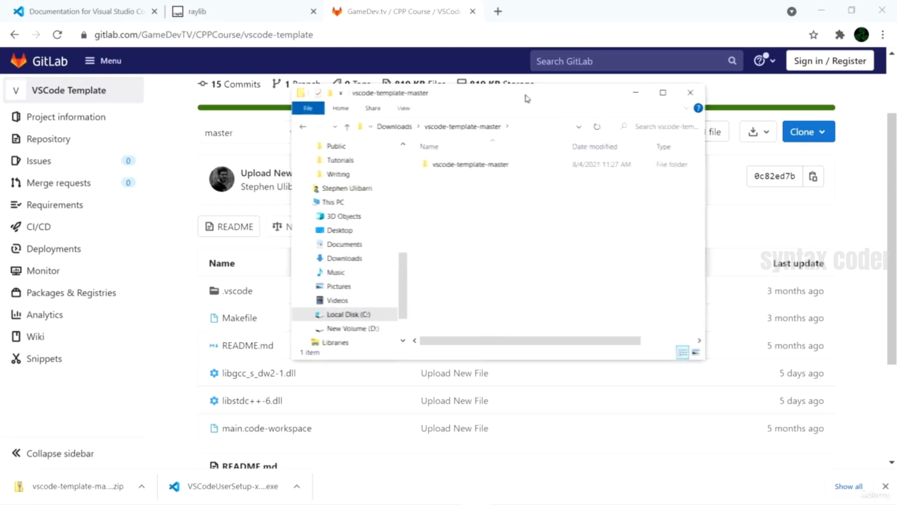
pyautogui.click(484, 165)
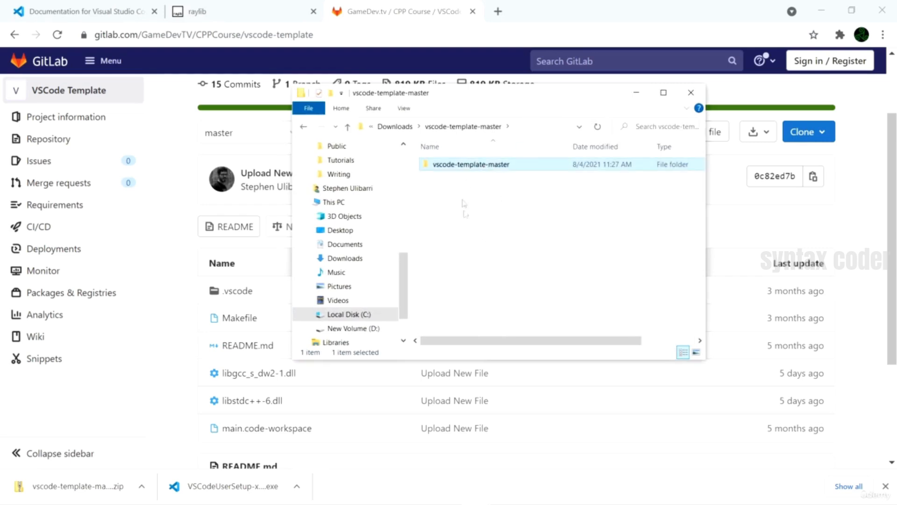
pyautogui.doubleClick(487, 167)
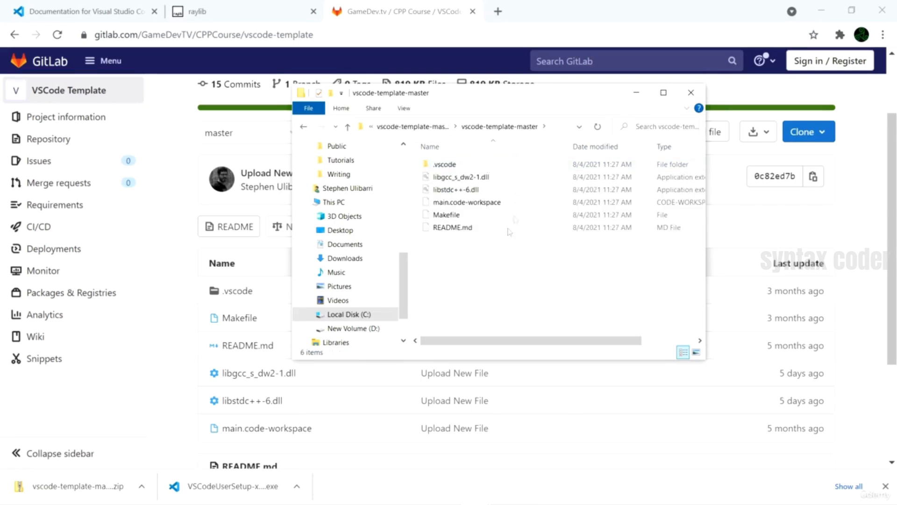
pyautogui.moveTo(505, 95); pyautogui.dragTo(585, 78)
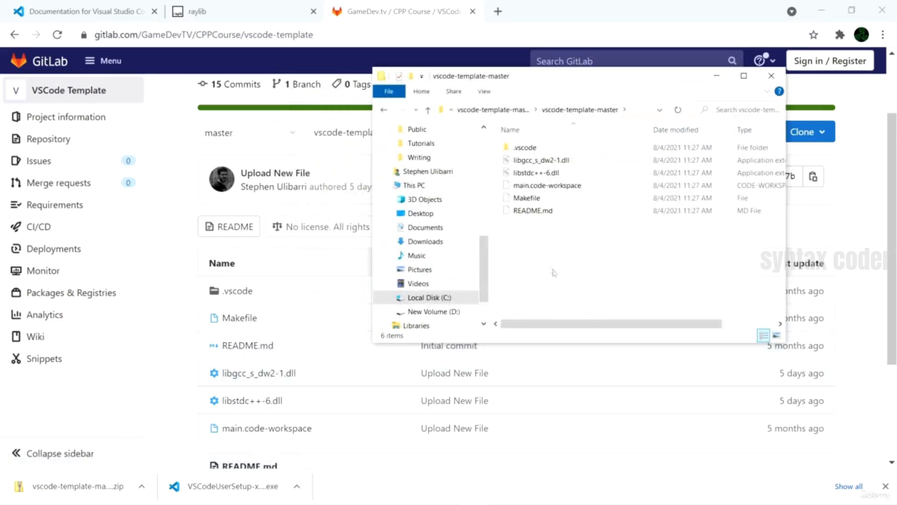
pyautogui.click(428, 110)
pyautogui.click(594, 198)
pyautogui.click(551, 150)
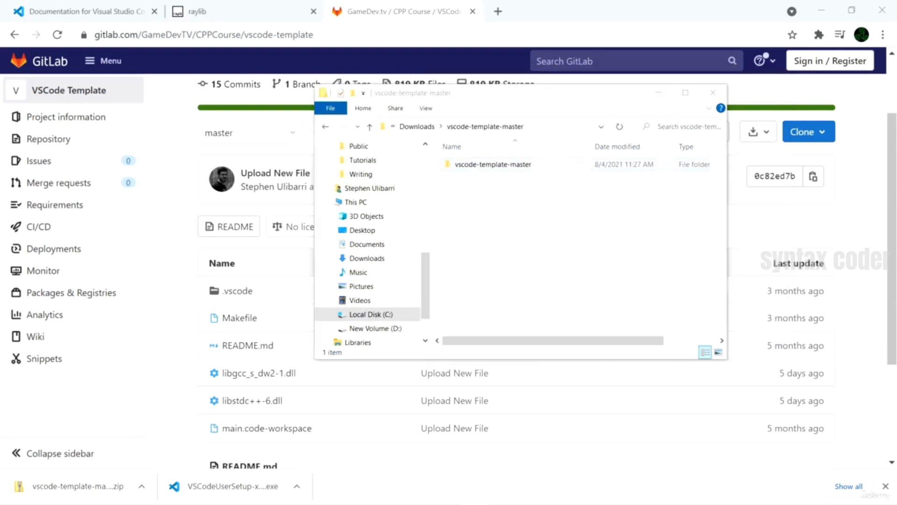
# - Create a folder named GameDev on New Volume (D:) and open it
pyautogui.hotkey('alt', 'Tab')
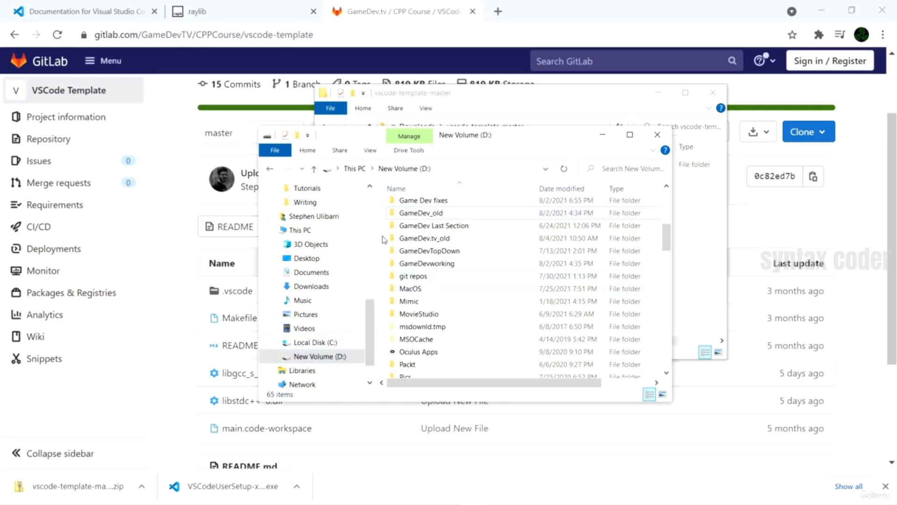
pyautogui.rightClick(383, 239)
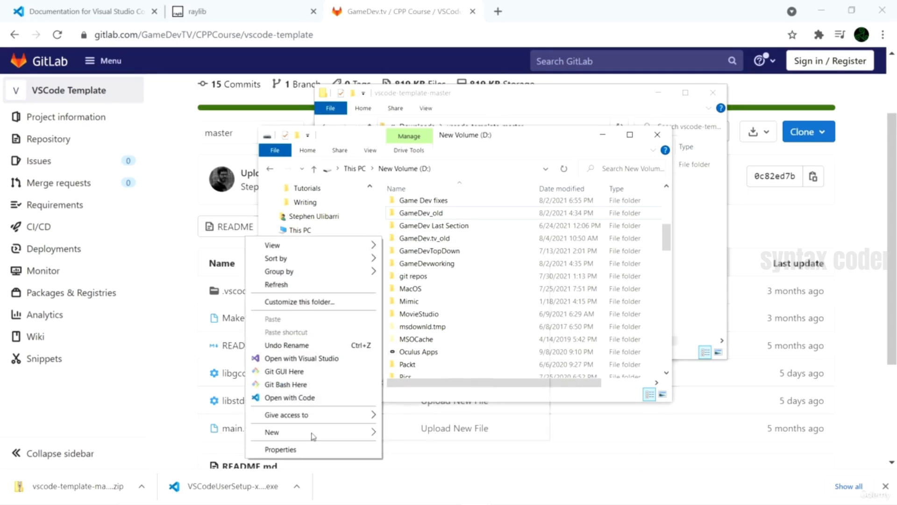
pyautogui.moveTo(312, 433)
pyautogui.click(411, 270)
pyautogui.write('Ga')
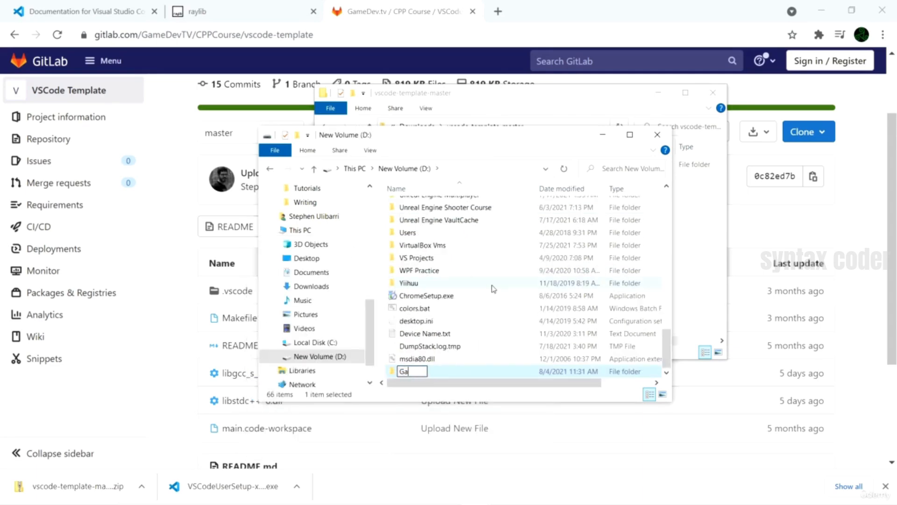
pyautogui.write('meDev')
pyautogui.press('Return')
pyautogui.doubleClick(438, 374)
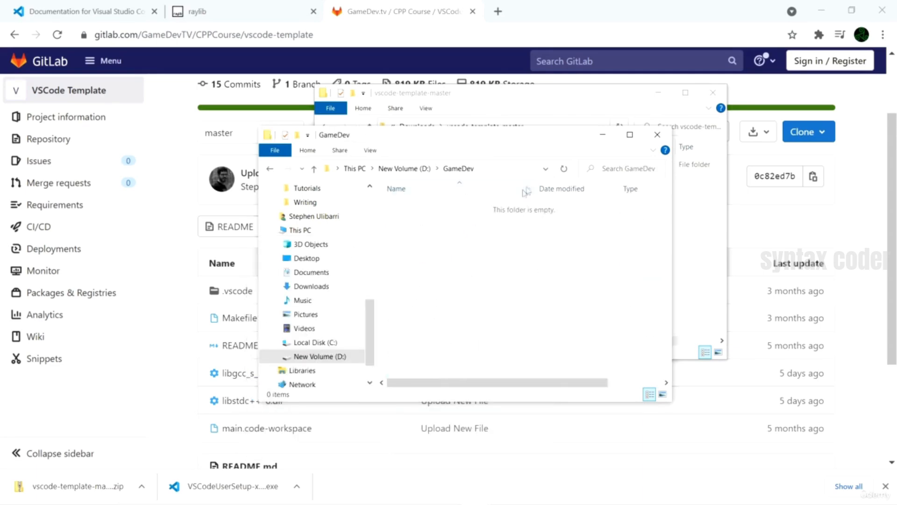
# - Copy the nested vscode-template-master folder from the extracted download into the GameDev folder
pyautogui.moveTo(555, 140); pyautogui.dragTo(467, 170)
pyautogui.click(621, 107)
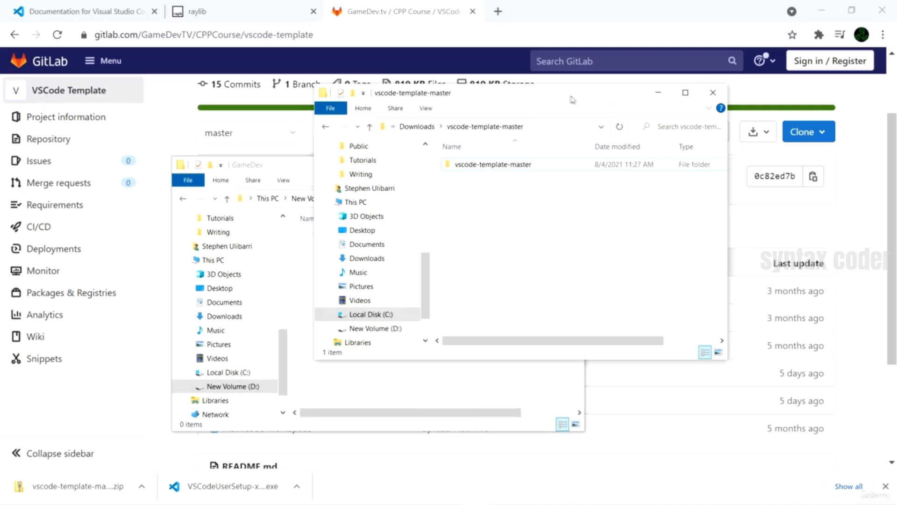
pyautogui.moveTo(572, 99); pyautogui.dragTo(702, 95)
pyautogui.click(637, 161)
pyautogui.moveTo(637, 161); pyautogui.dragTo(341, 323)
pyautogui.click(625, 264)
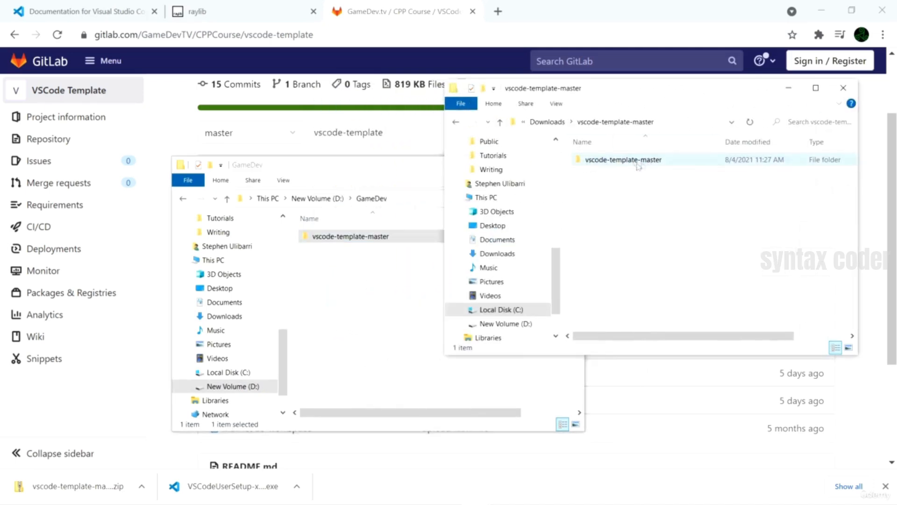
# - Recheck the extracted folder structure in Downloads and open the copied vscode-template-master folder in GameDev
pyautogui.click(499, 122)
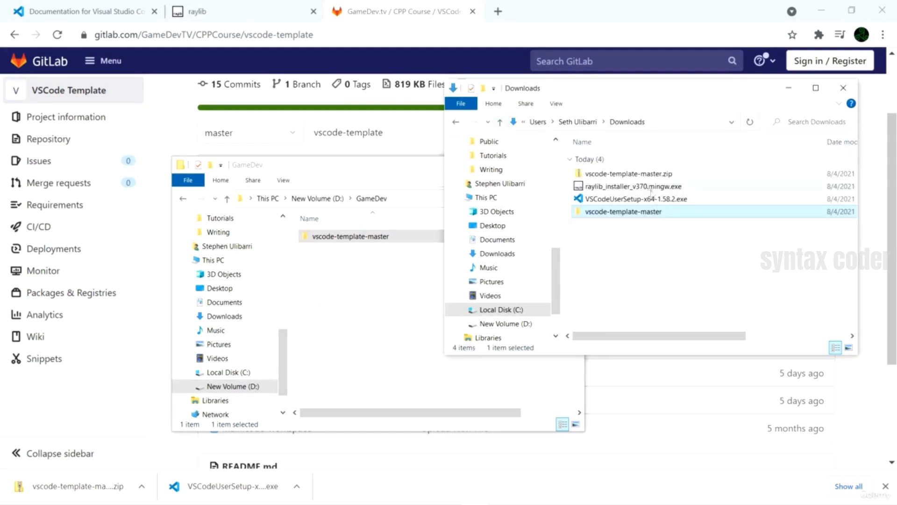
pyautogui.doubleClick(632, 214)
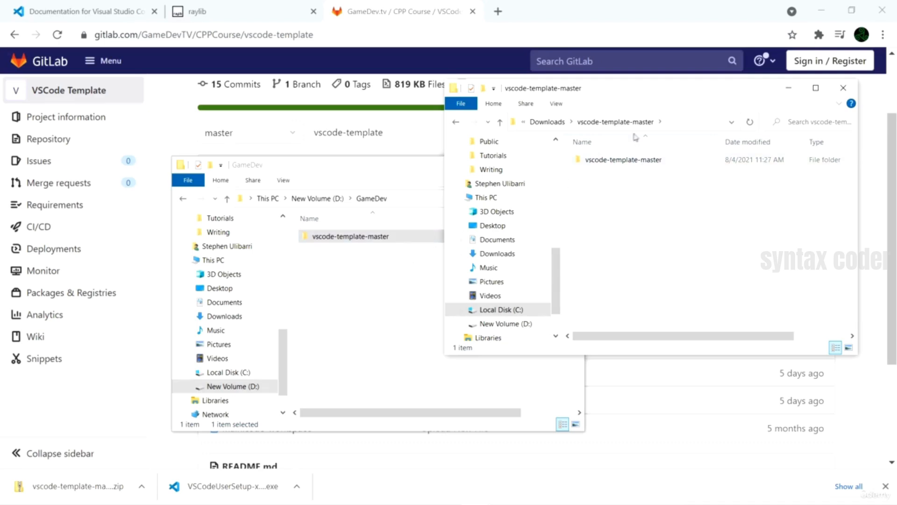
pyautogui.moveTo(426, 166); pyautogui.dragTo(470, 130)
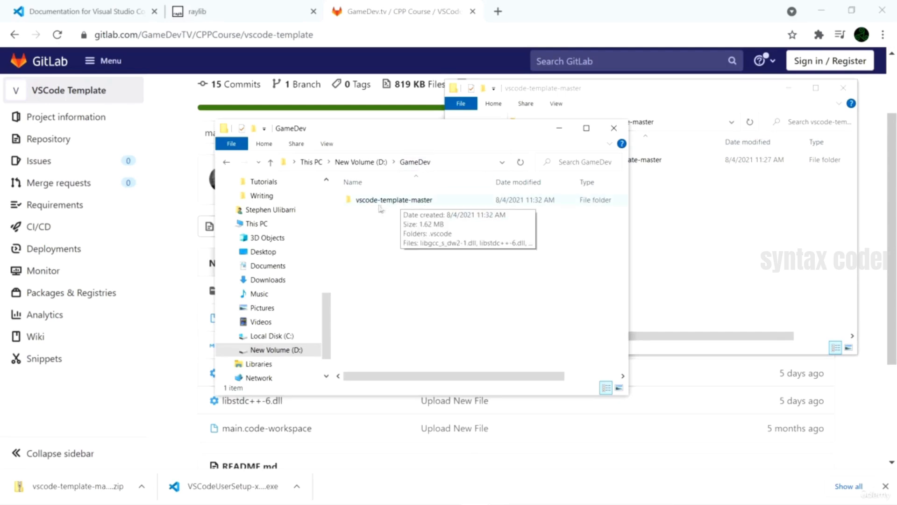
pyautogui.doubleClick(430, 201)
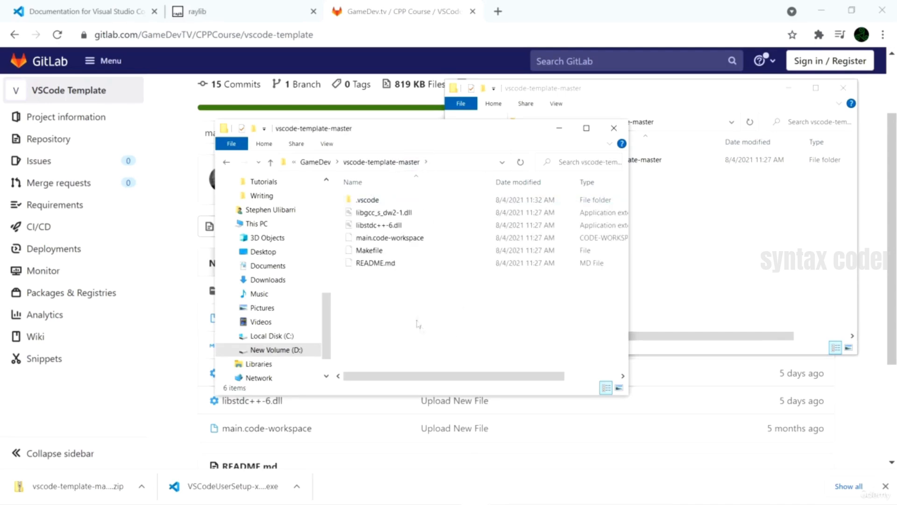
# - Close the Downloads source folder window, minimize Chrome, and select main.code-workspace in the copied template folder
pyautogui.moveTo(511, 136); pyautogui.dragTo(560, 123)
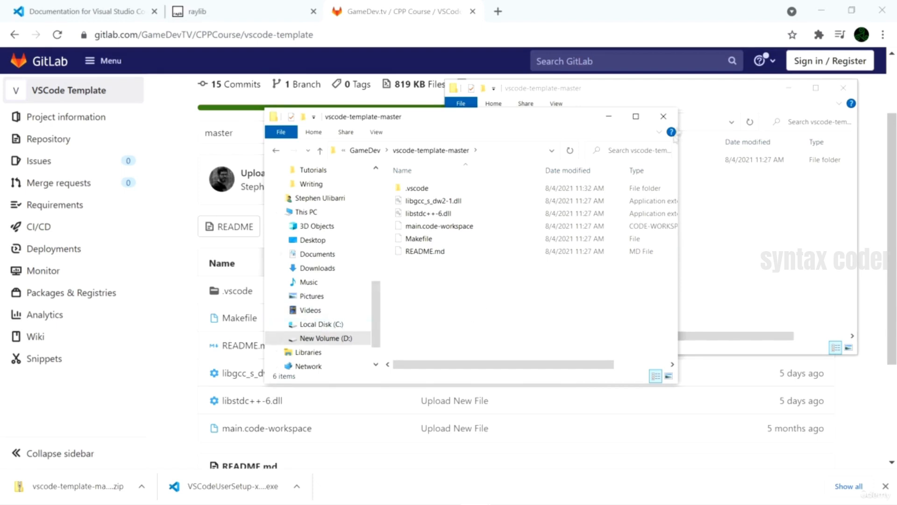
pyautogui.click(707, 97)
pyautogui.click(843, 88)
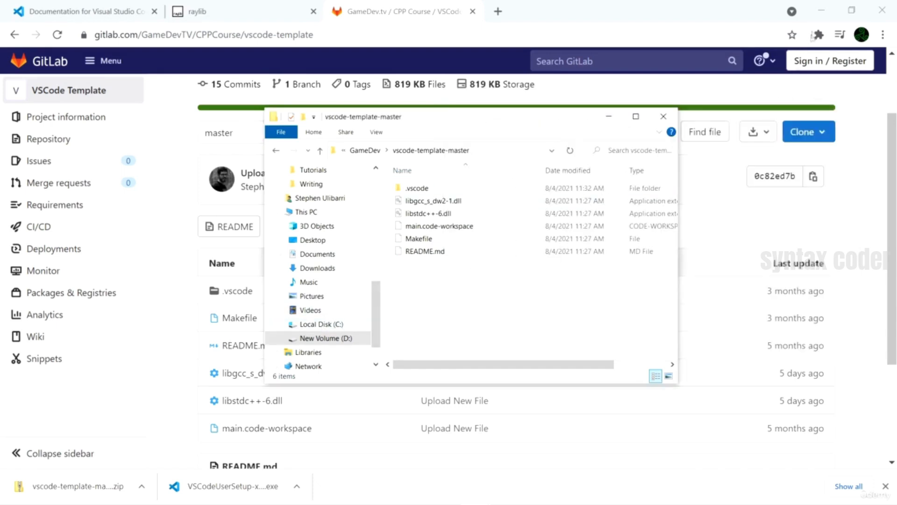
pyautogui.click(821, 10)
pyautogui.moveTo(522, 126); pyautogui.dragTo(511, 119)
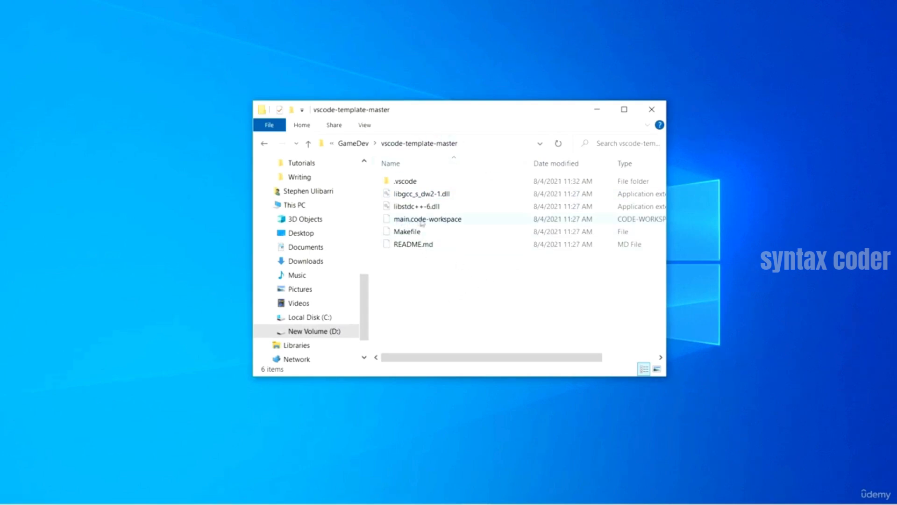
pyautogui.click(456, 220)
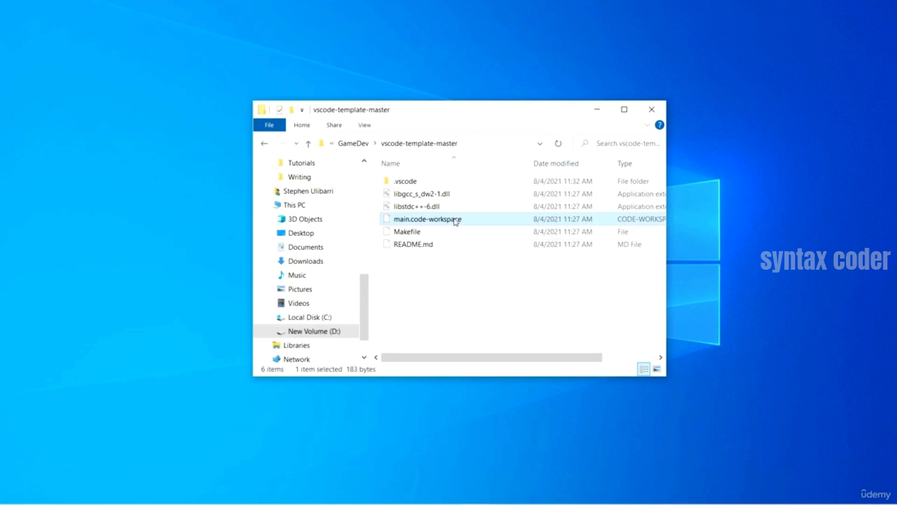
pyautogui.rightClick(456, 220)
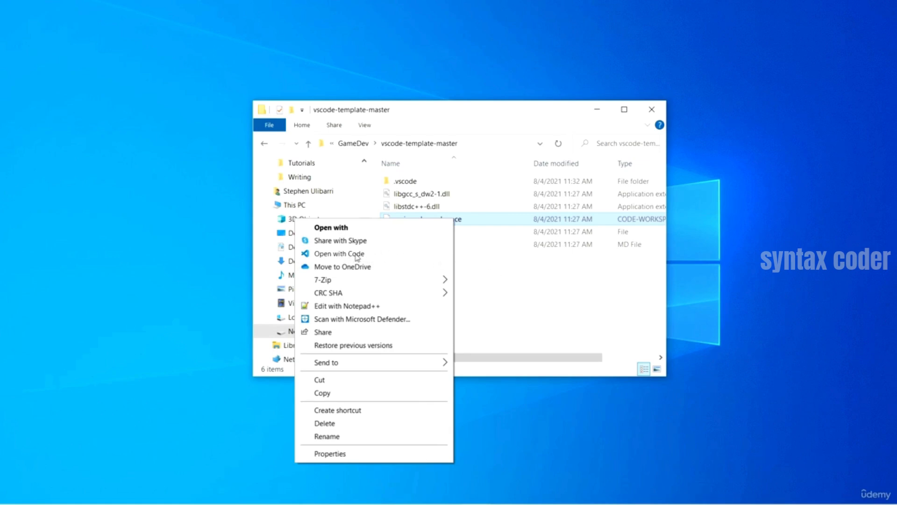
pyautogui.click(339, 253)
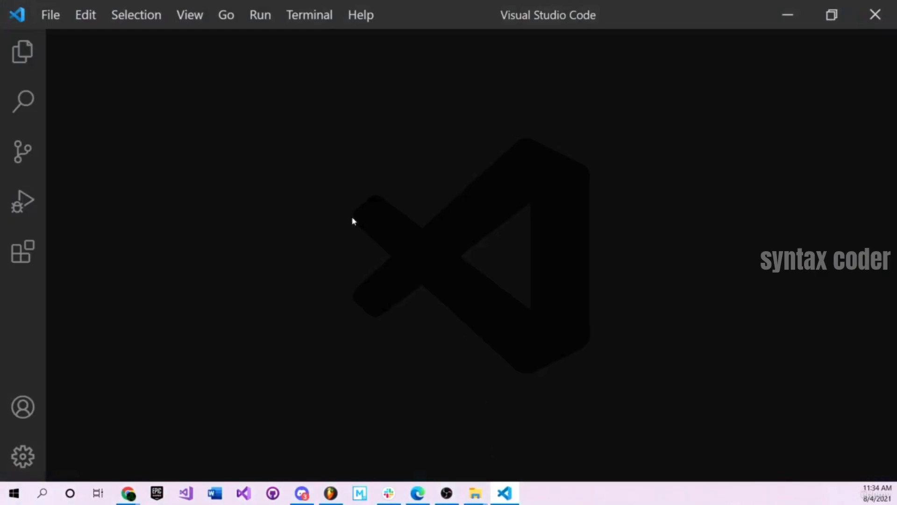
pyautogui.click(51, 15)
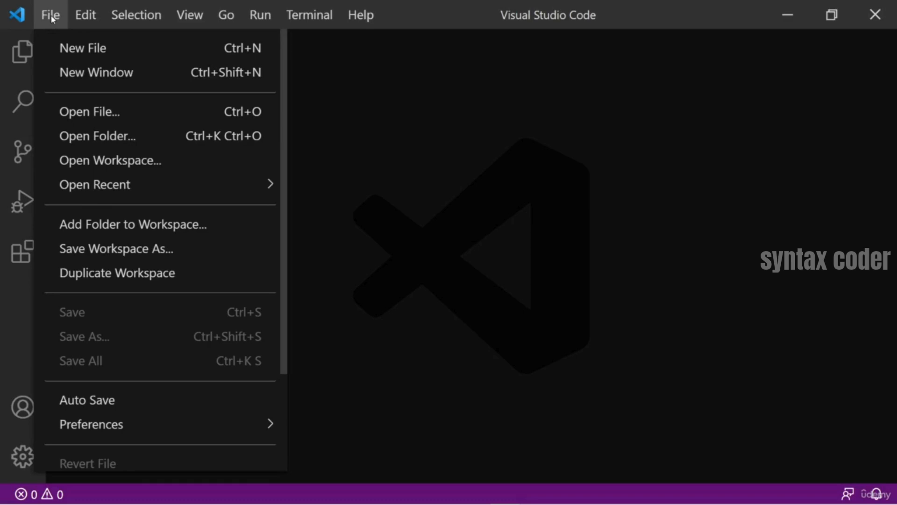
pyautogui.click(118, 161)
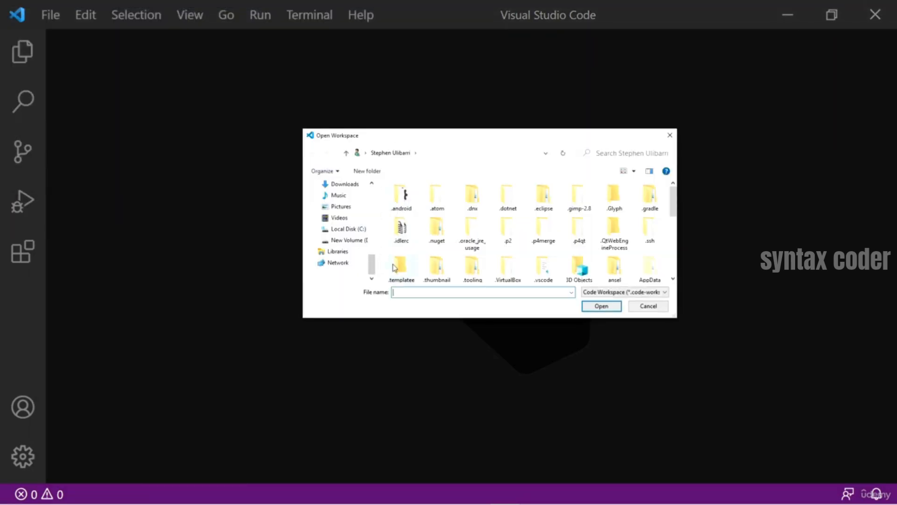
pyautogui.click(348, 242)
pyautogui.scroll(-4, 489, 269)
pyautogui.scroll(2, 489, 270)
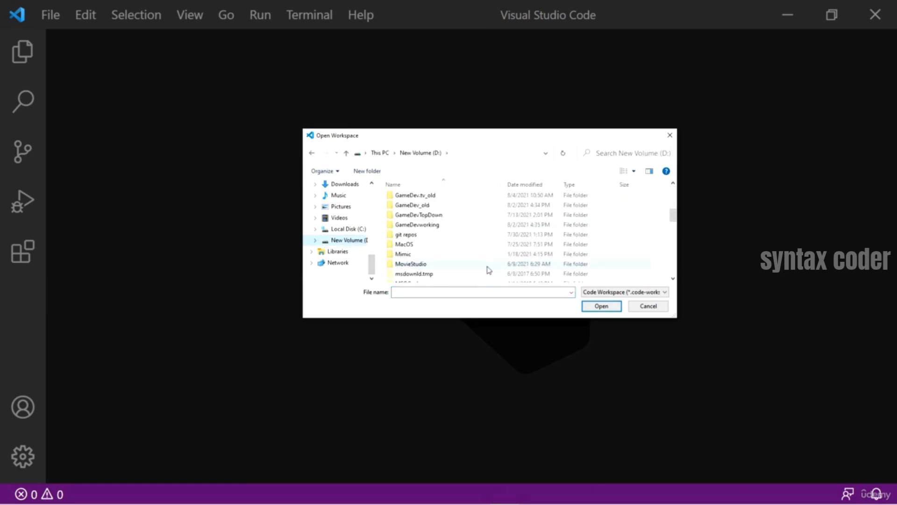
pyautogui.doubleClick(417, 210)
pyautogui.doubleClick(431, 199)
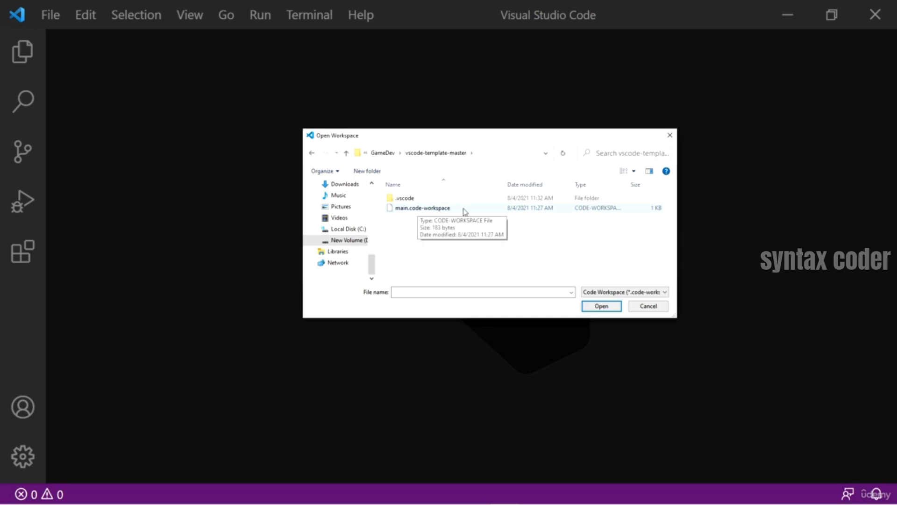
pyautogui.click(449, 208)
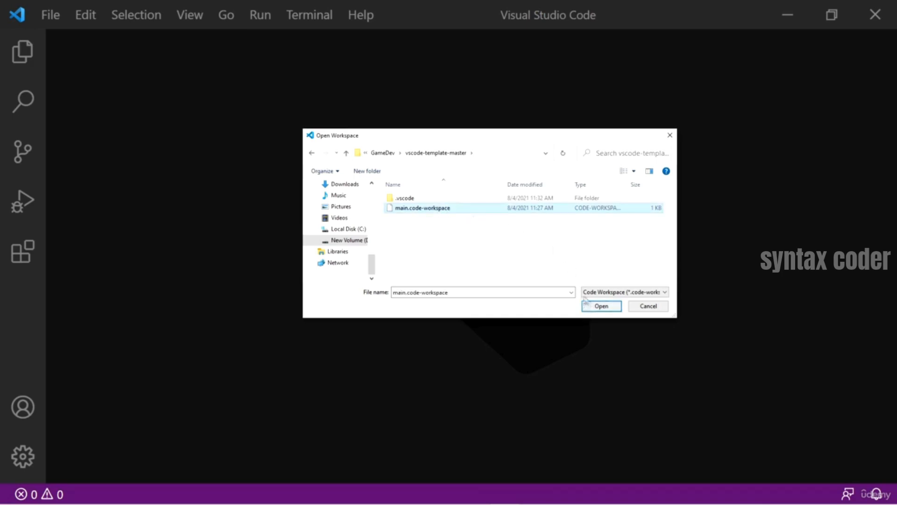
pyautogui.click(670, 135)
pyautogui.click(788, 14)
# - Open main.code-workspace from the GameDev copy of vscode-template-master in Visual Studio Code
pyautogui.click(434, 220)
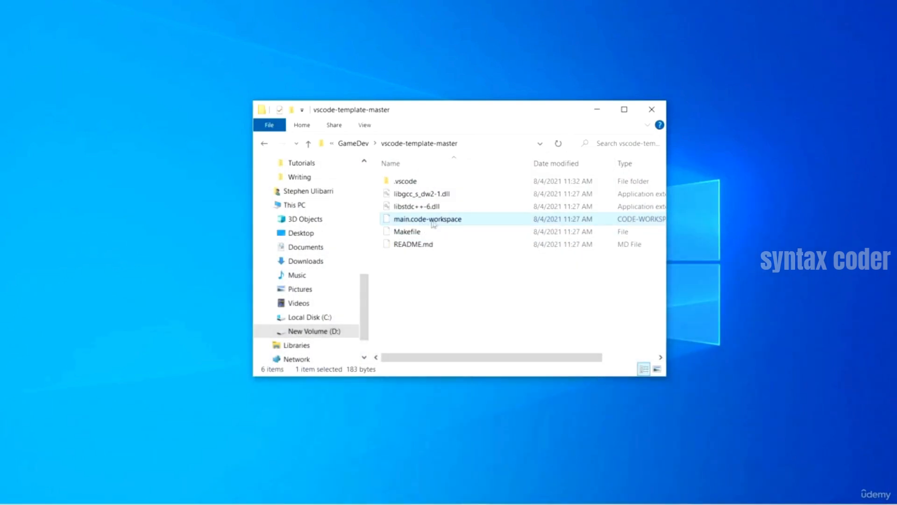
pyautogui.rightClick(445, 220)
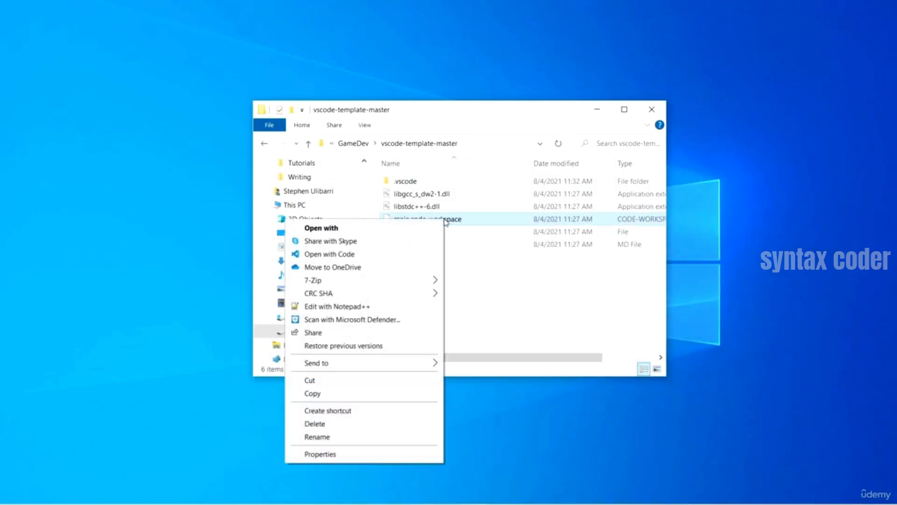
pyautogui.click(349, 254)
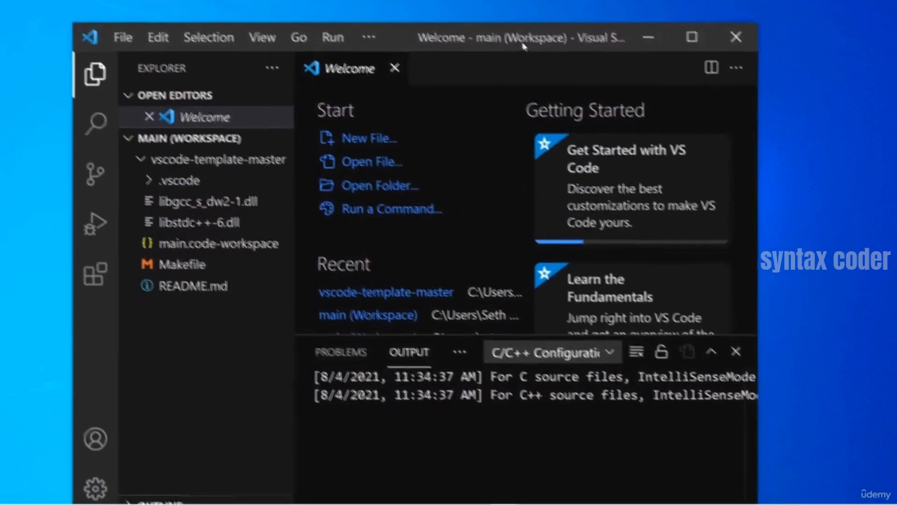
# - Close the extra empty Visual Studio Code window and maximize the window holding the main workspace
pyautogui.moveTo(519, 500)
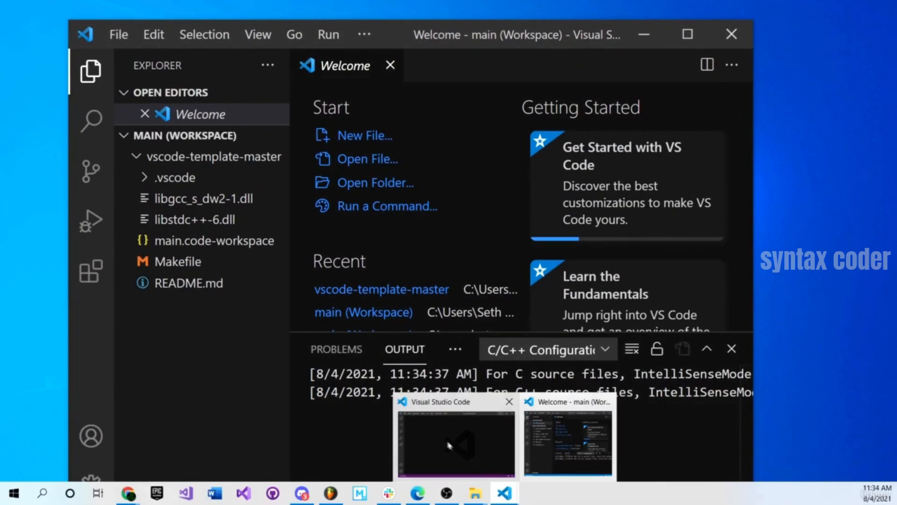
pyautogui.click(448, 441)
pyautogui.click(871, 11)
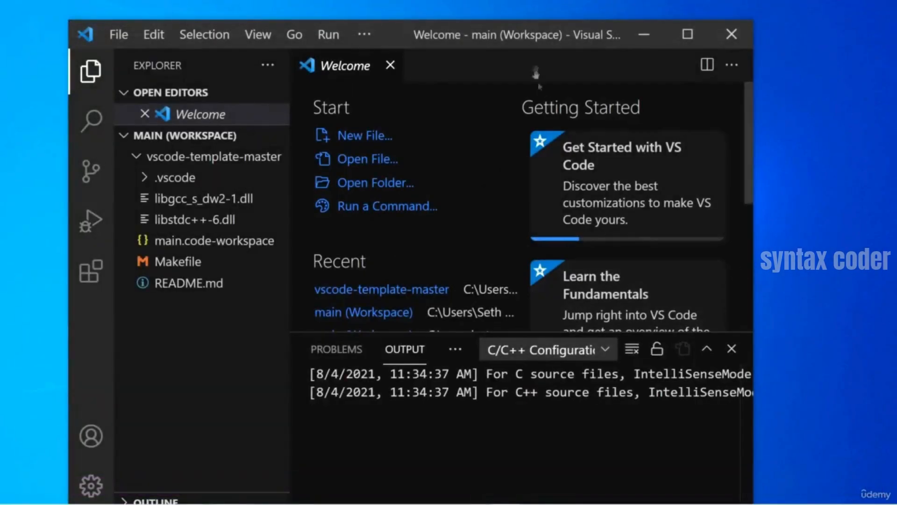
pyautogui.moveTo(480, 36); pyautogui.dragTo(516, 0)
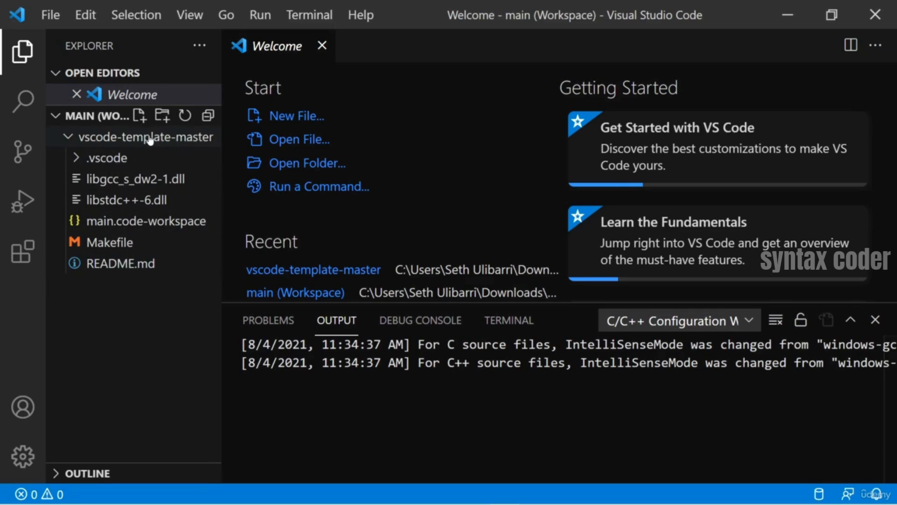
# - Check the contents of the .vscode folder, collapse it again, and hide the output panel
pyautogui.click(77, 160)
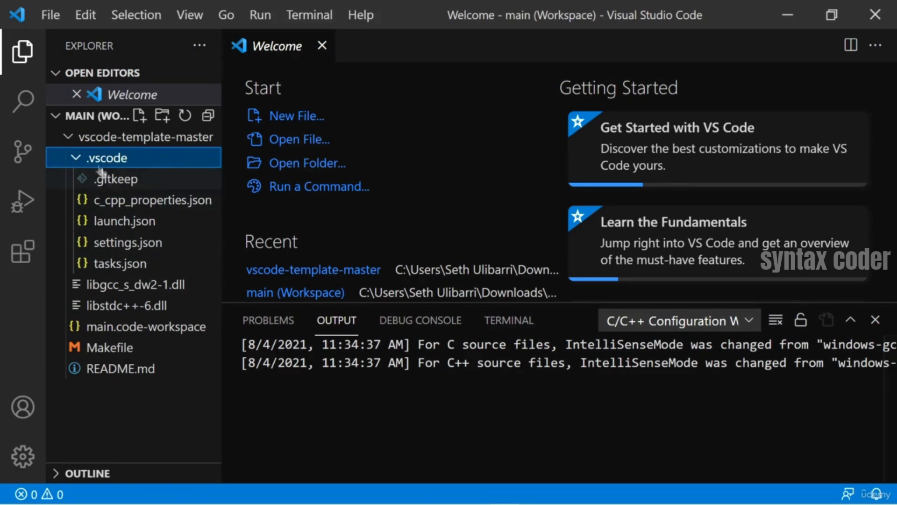
pyautogui.click(76, 158)
pyautogui.hotkey('ctrl', 'j')
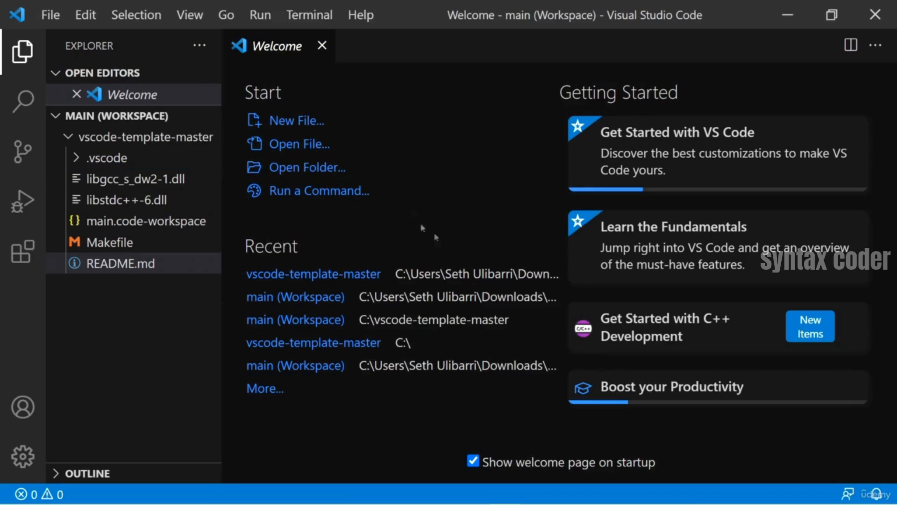